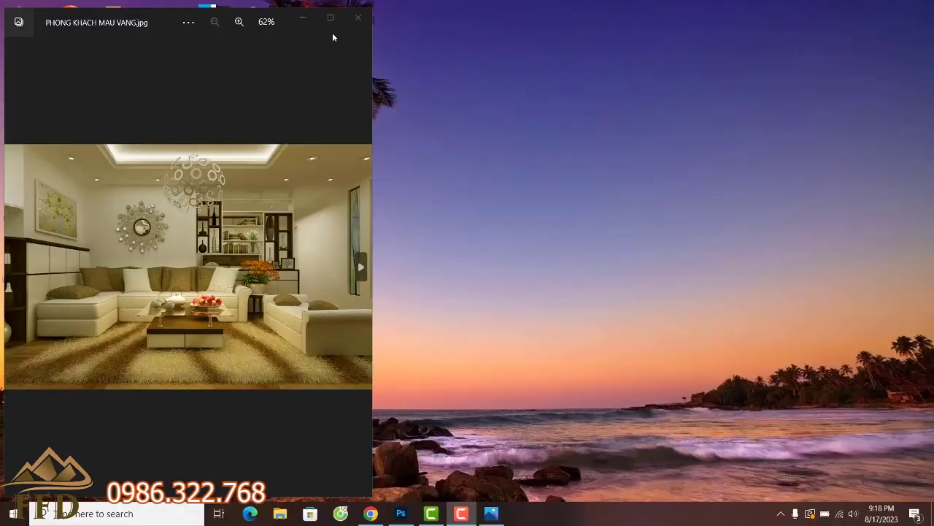
View the PHONG KHACH MAU VANG living-room photo maximized in Windows Photos, then close the viewer.
left_click(330, 18)
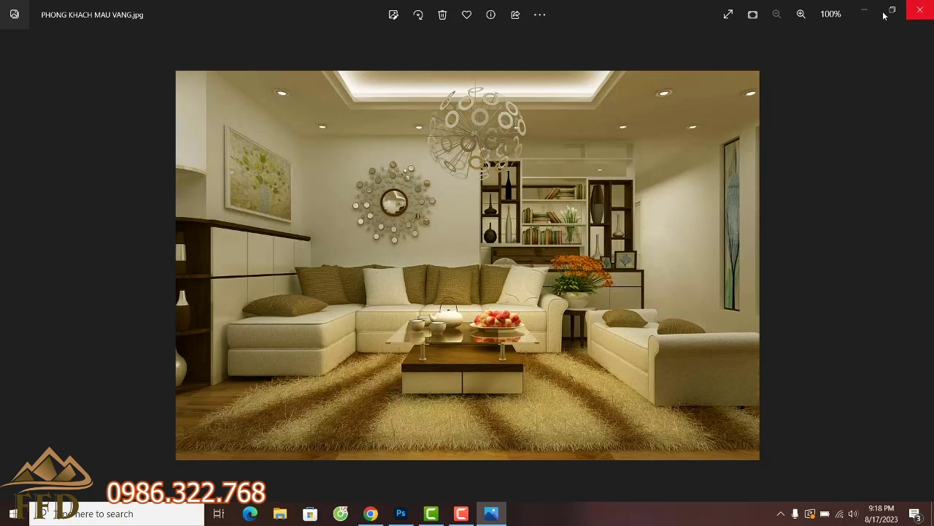
left_click(920, 10)
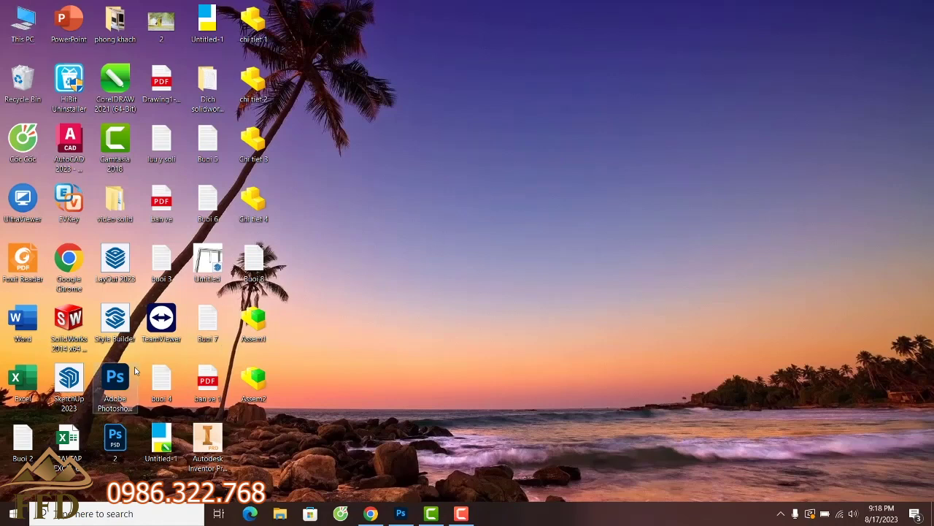
Launch Adobe Photoshop from its desktop shortcut.
double_click(115, 377)
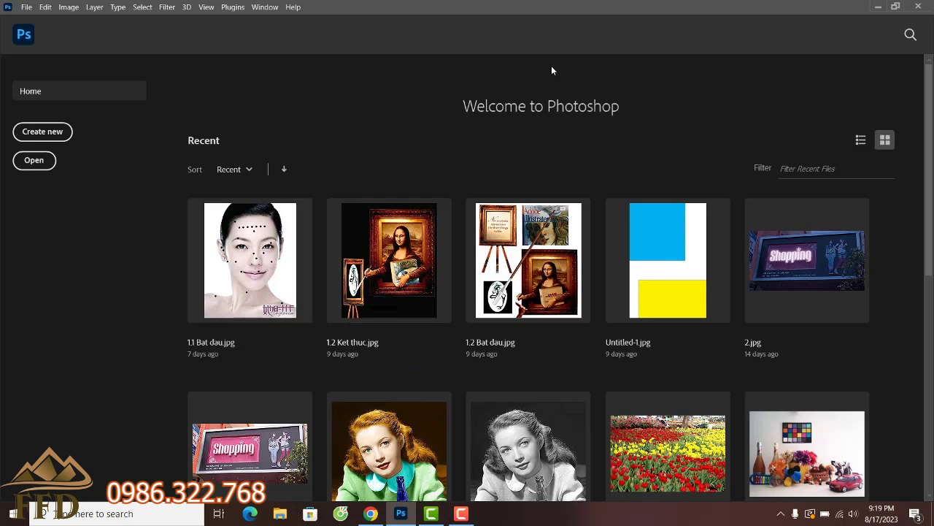
Open PHONG KHACH MAU VANG.jpg from the GOST (E:) drive into Camera Raw and reposition its window.
left_click(42, 164)
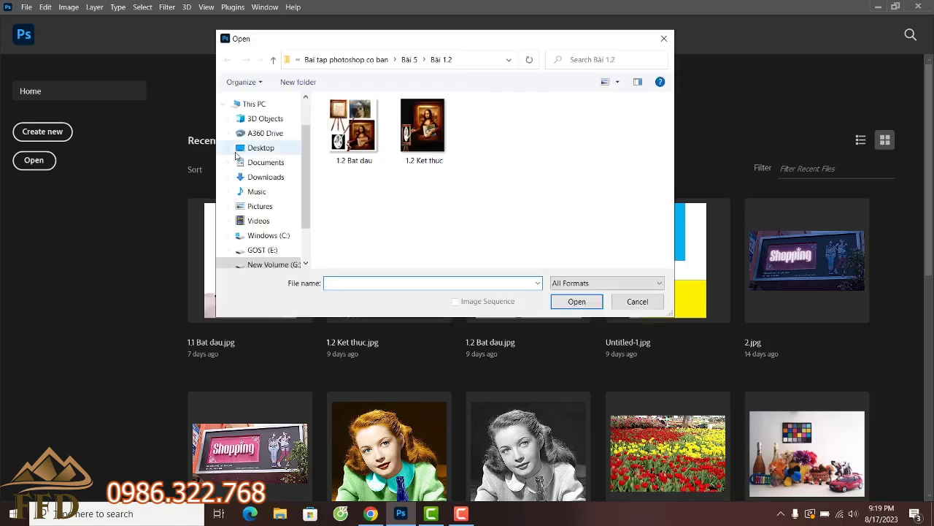
left_click(259, 151)
left_click_drag(669, 142, 672, 239)
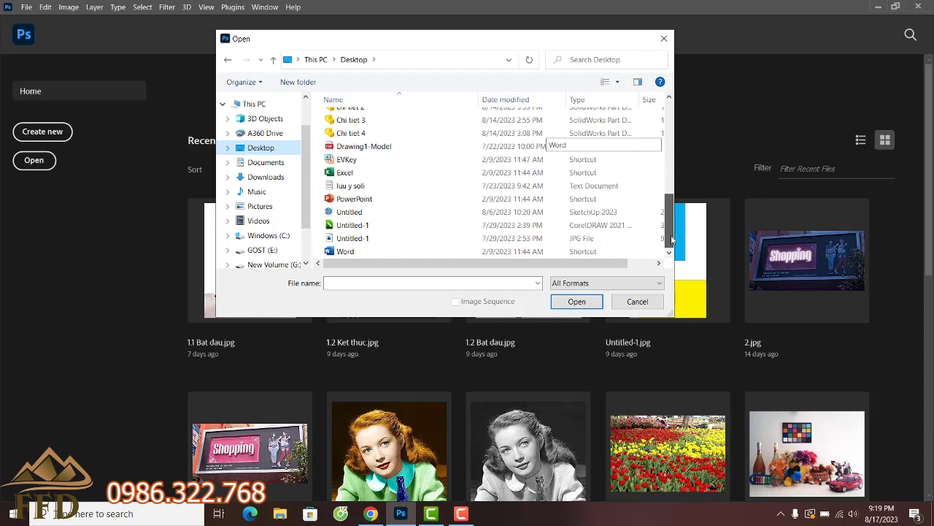
left_click_drag(671, 239, 663, 145)
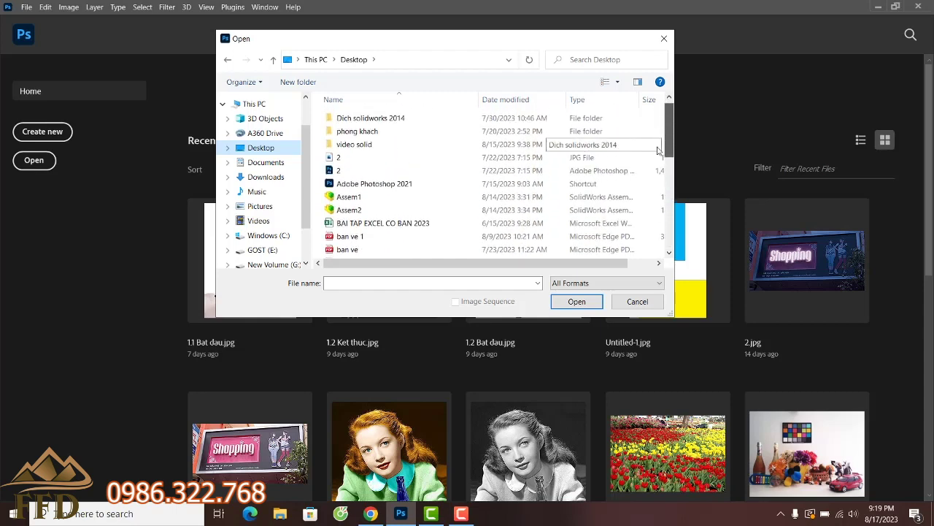
left_click_drag(663, 145, 658, 272)
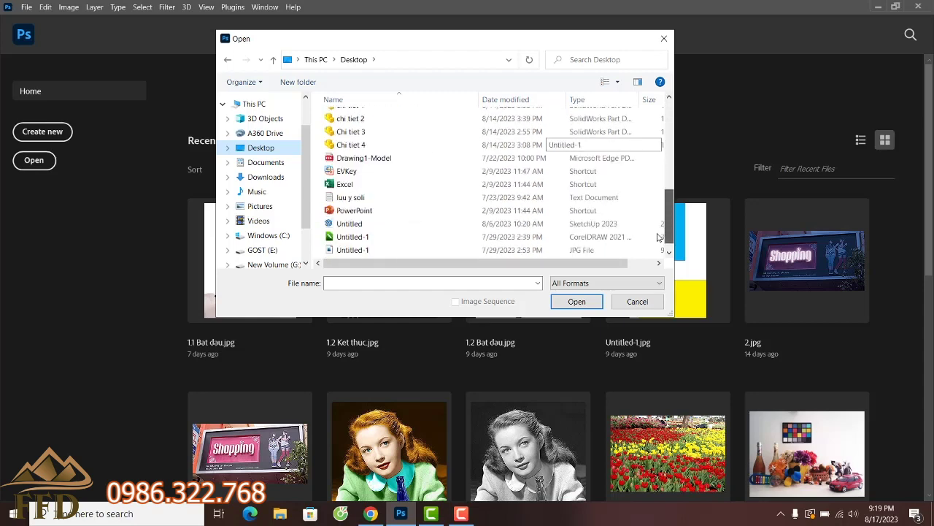
left_click(263, 249)
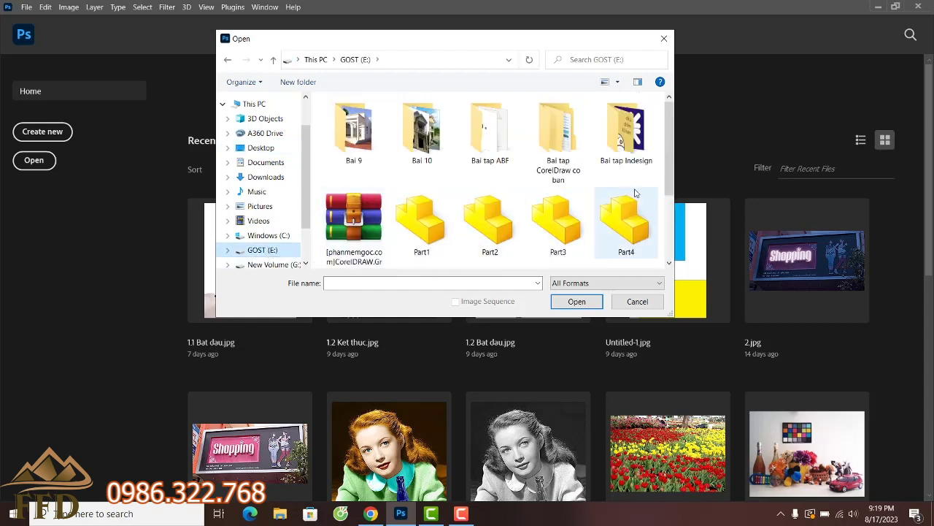
scroll(635, 193, "down", 2)
left_click(353, 228)
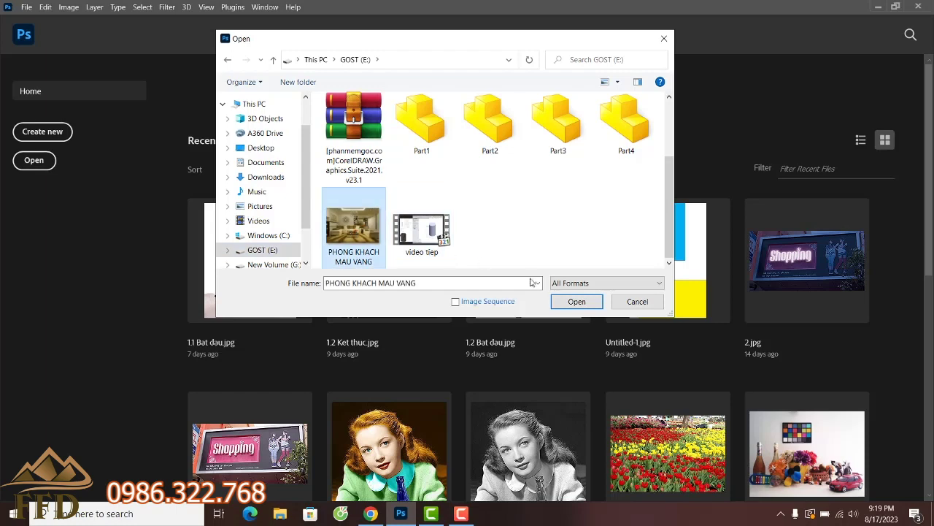
left_click(573, 301)
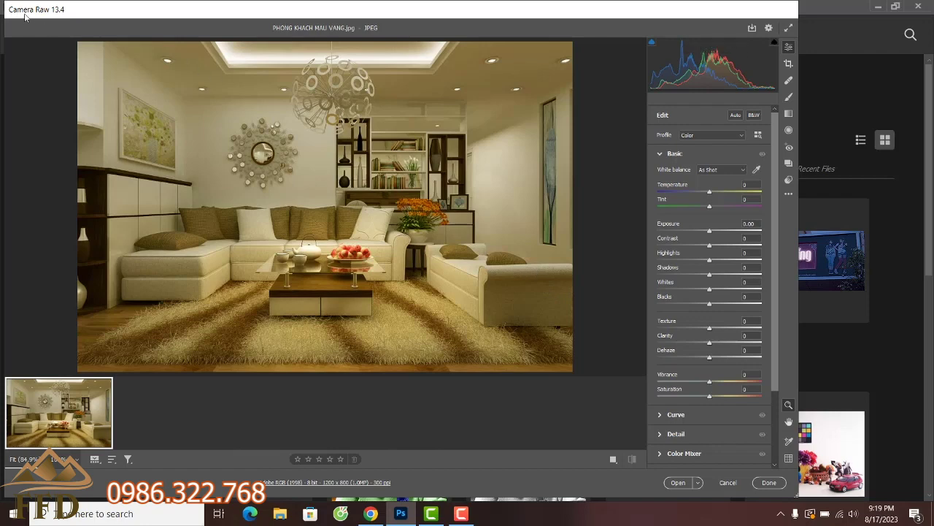
left_click_drag(148, 13, 211, 28)
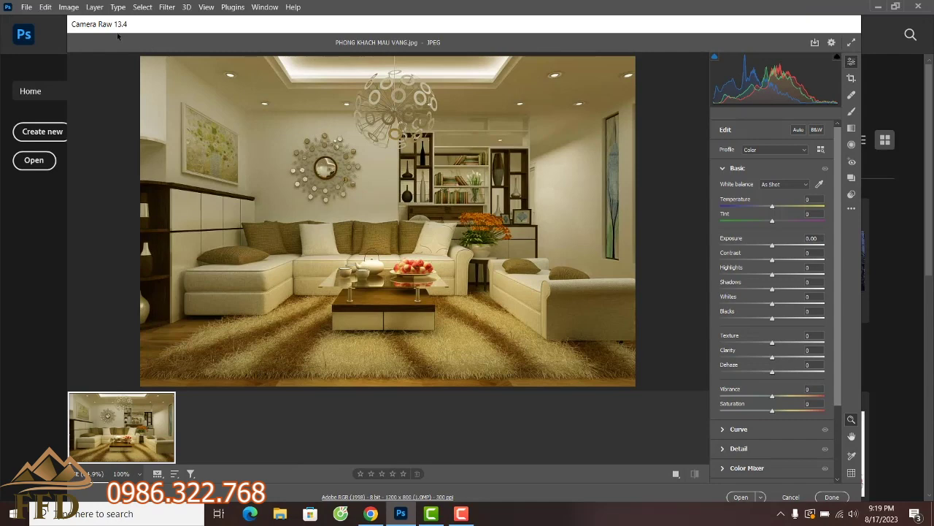
left_click_drag(232, 34, 180, 19)
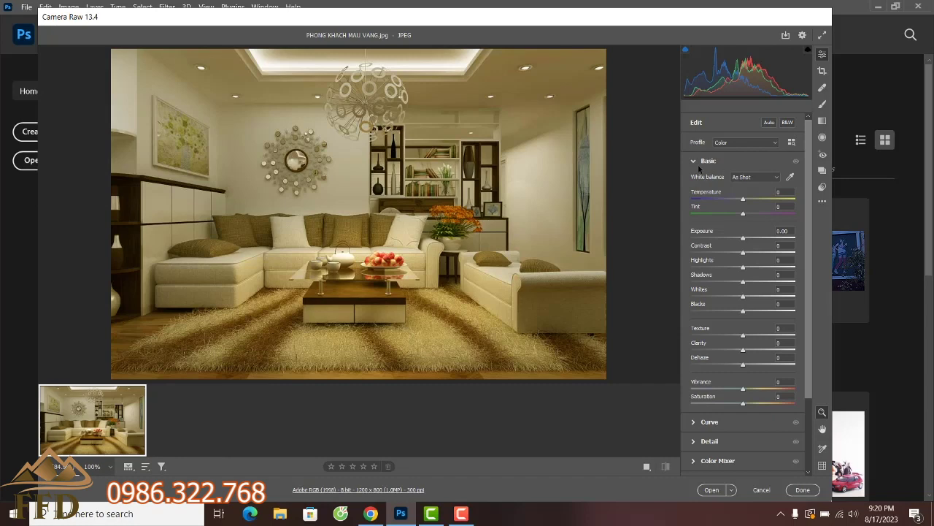
Set the Camera Raw white balance to Auto (Temperature -21, Tint +23).
left_click(695, 165)
left_click(695, 162)
left_click(778, 179)
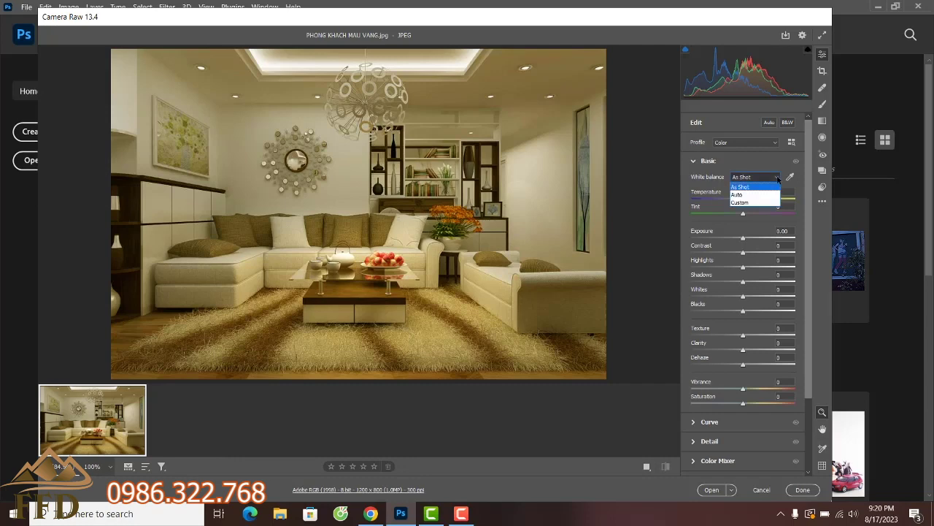
left_click(755, 195)
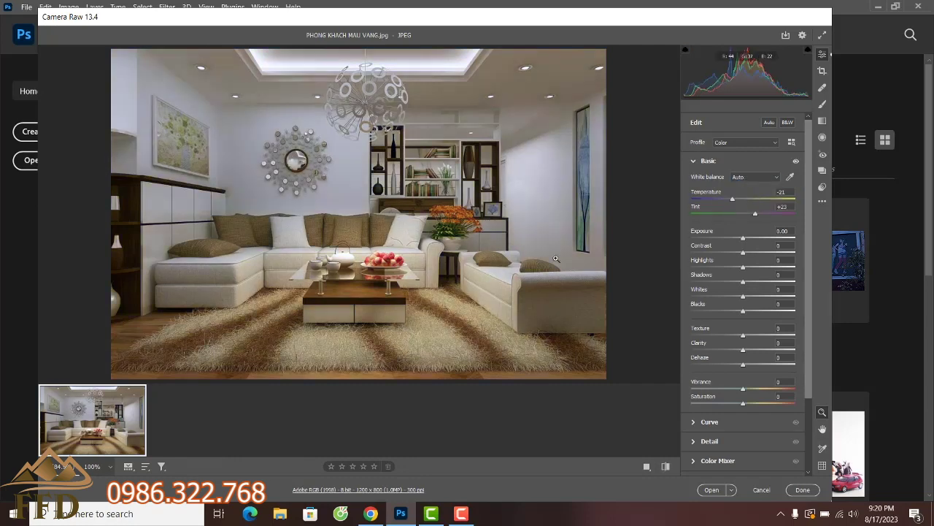
Toggle the before/after view twice to compare the auto white balance with the original.
left_click(665, 469)
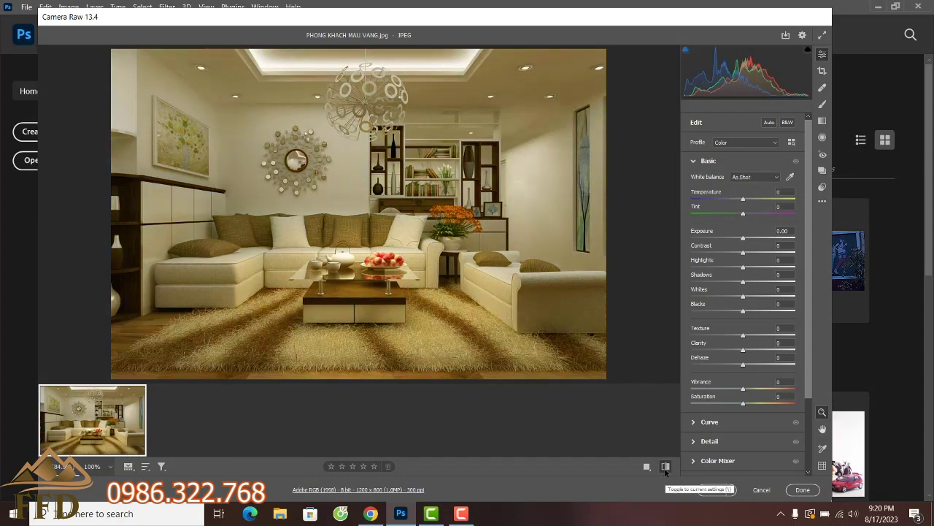
left_click(665, 467)
left_click(665, 467)
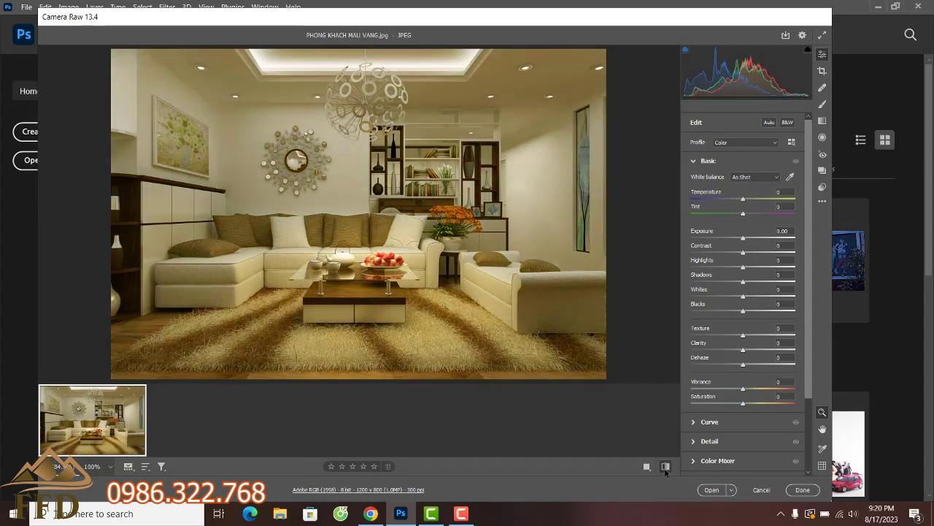
left_click(665, 469)
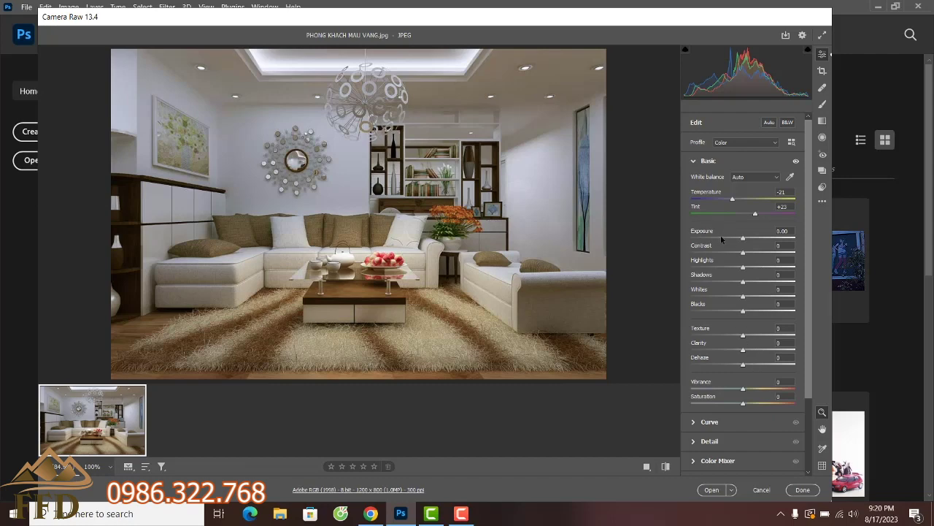
Set Exposure +0.55, Shadows +50, Vibrance +45 and Saturation +36 in the Basic panel.
left_click_drag(743, 239, 749, 240)
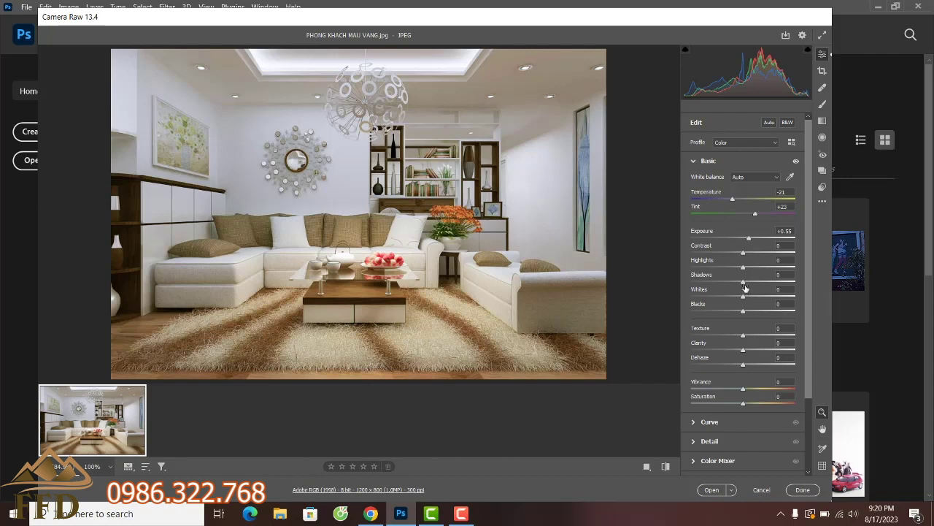
mouse_move(743, 282)
left_mouse_down()
mouse_move(827, 285)
mouse_move(772, 286)
left_mouse_up()
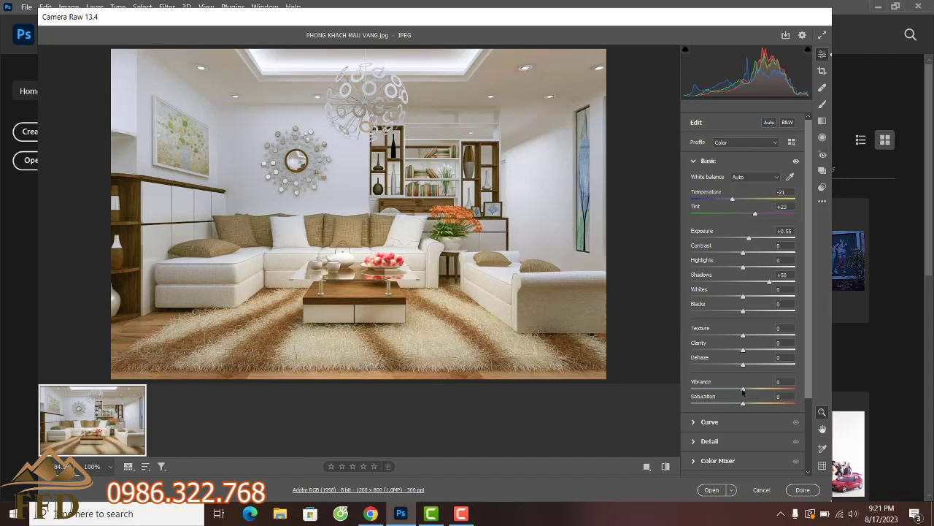
mouse_move(743, 388)
left_mouse_down()
mouse_move(766, 389)
mouse_move(761, 406)
left_mouse_up()
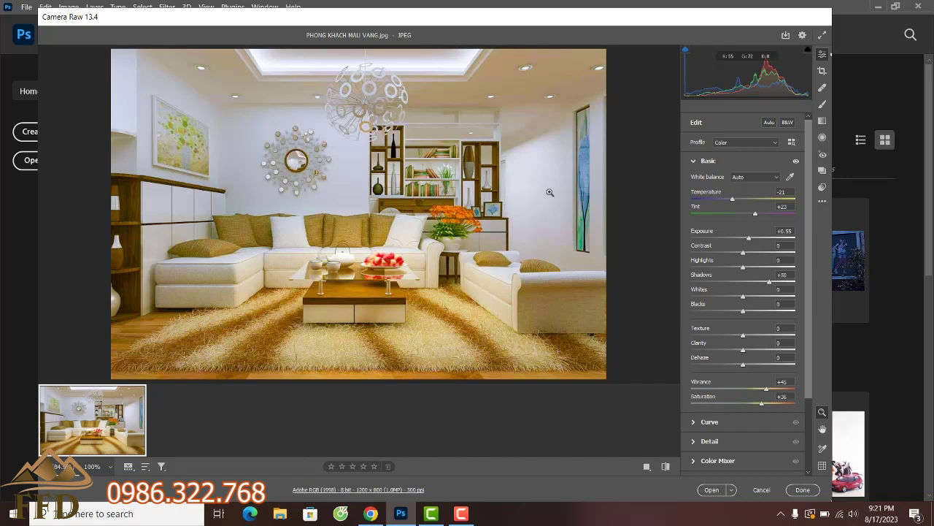
Sample neutral wall areas with the White Balance eyedropper, reaching Temperature -23 and Tint +22.
left_click(790, 178)
left_click(392, 252)
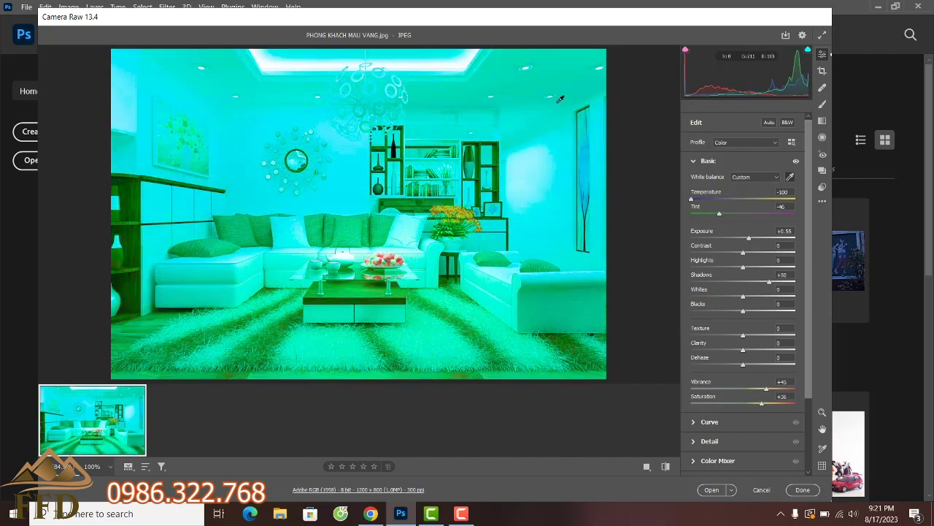
left_click(563, 205)
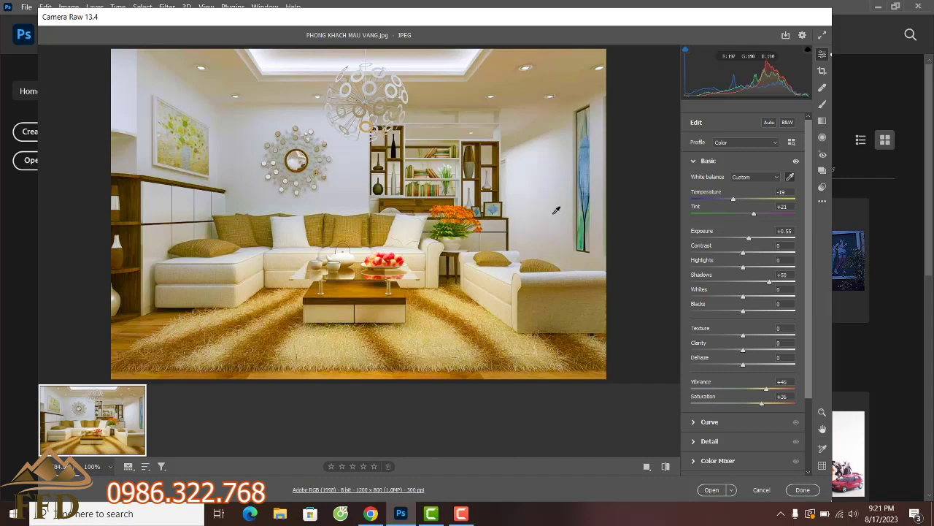
left_click(565, 229)
left_click(560, 243)
left_click(555, 243)
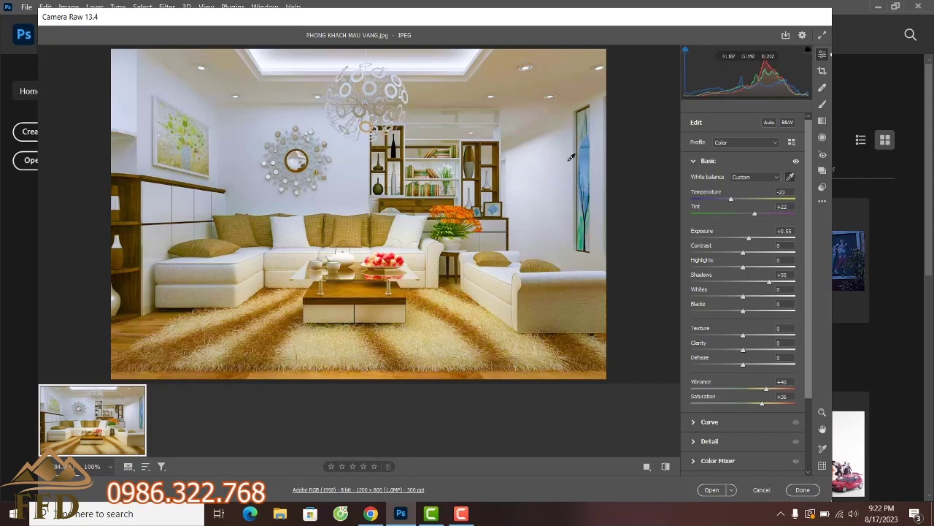
In the Detail section, set Noise Reduction to 21 and Sharpening to 11.
left_click(694, 162)
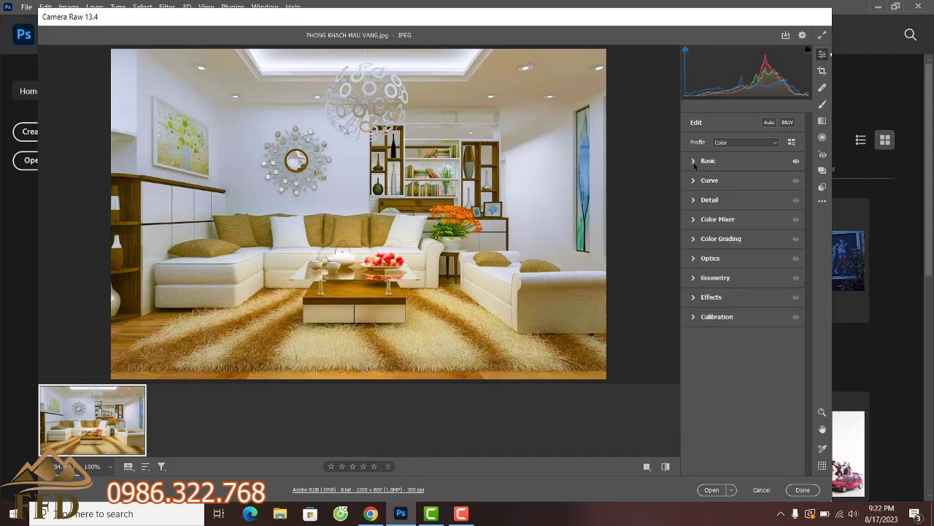
left_click(693, 200)
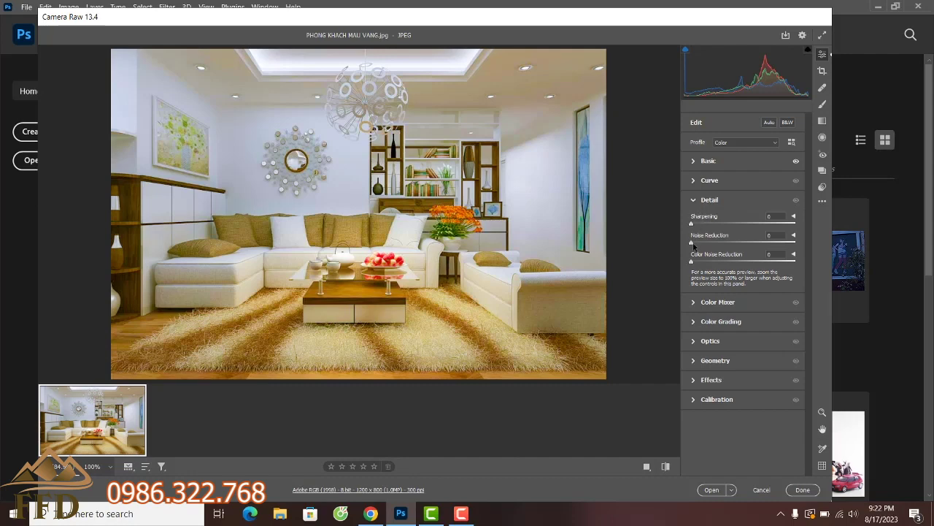
mouse_move(696, 246)
left_mouse_down()
mouse_move(770, 244)
mouse_move(712, 243)
left_mouse_up()
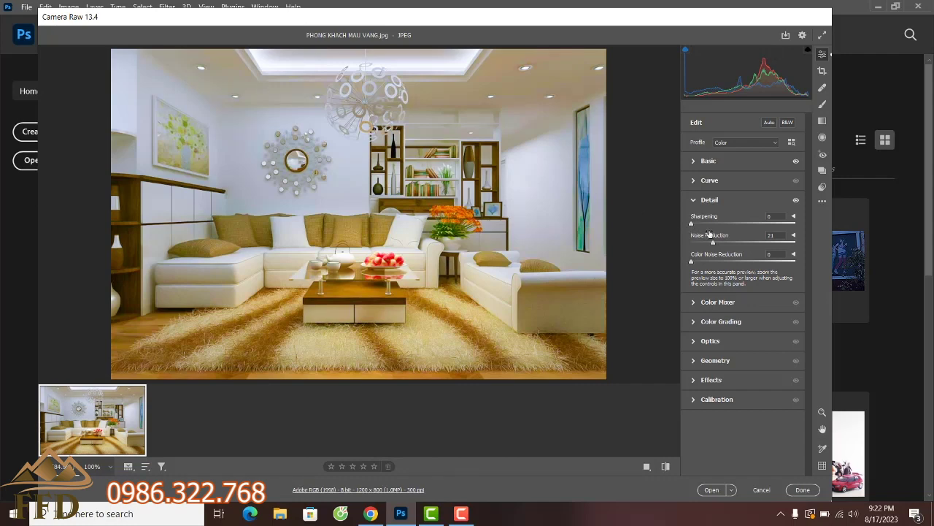
mouse_move(692, 225)
left_mouse_down()
mouse_move(817, 228)
mouse_move(700, 230)
left_mouse_up()
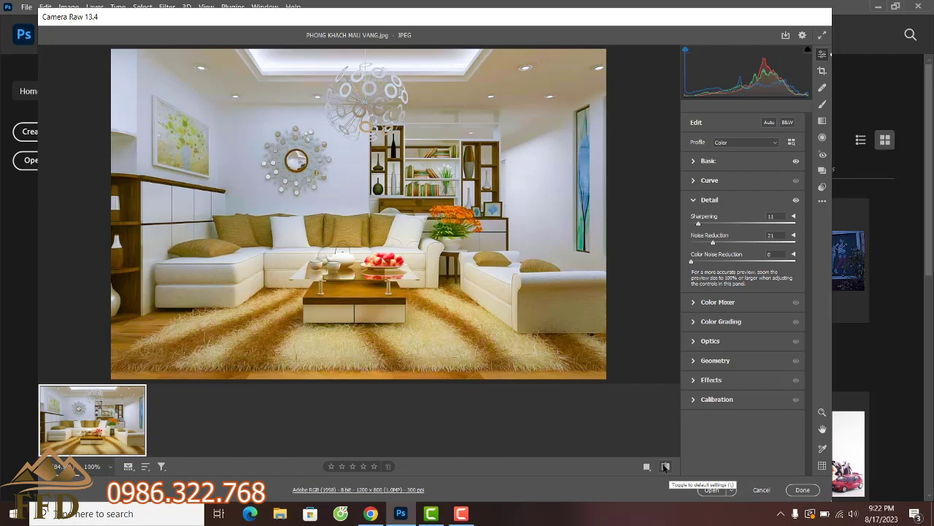
Toggle the before/after view twice to compare the sharpened photo with the original.
left_click(665, 466)
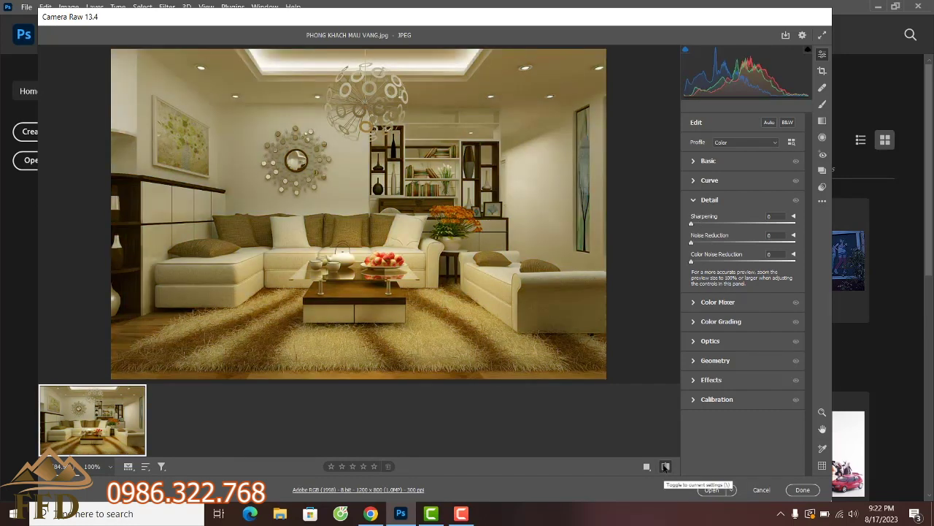
left_click(665, 467)
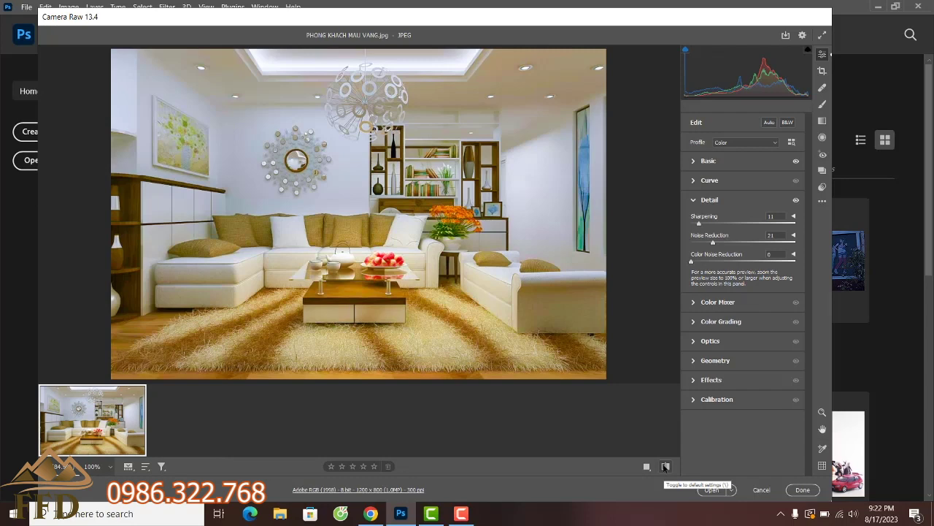
left_click(665, 467)
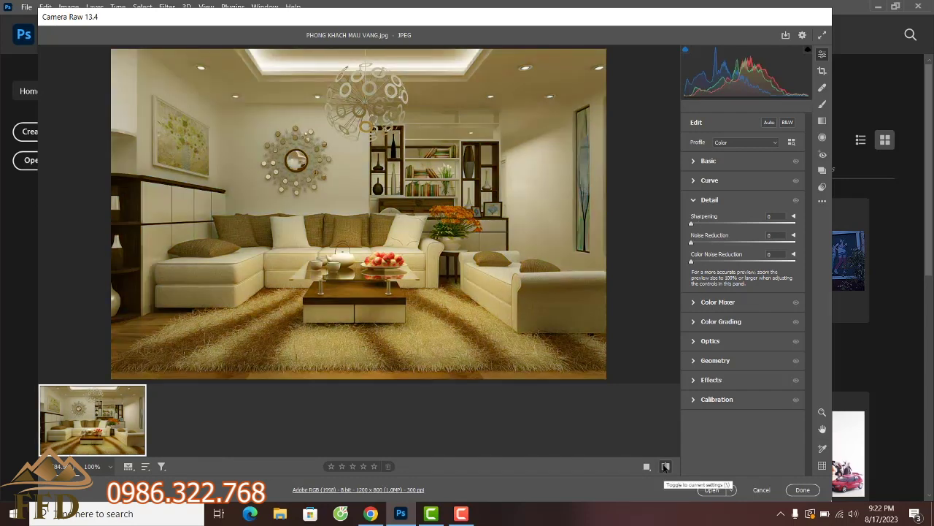
left_click(665, 467)
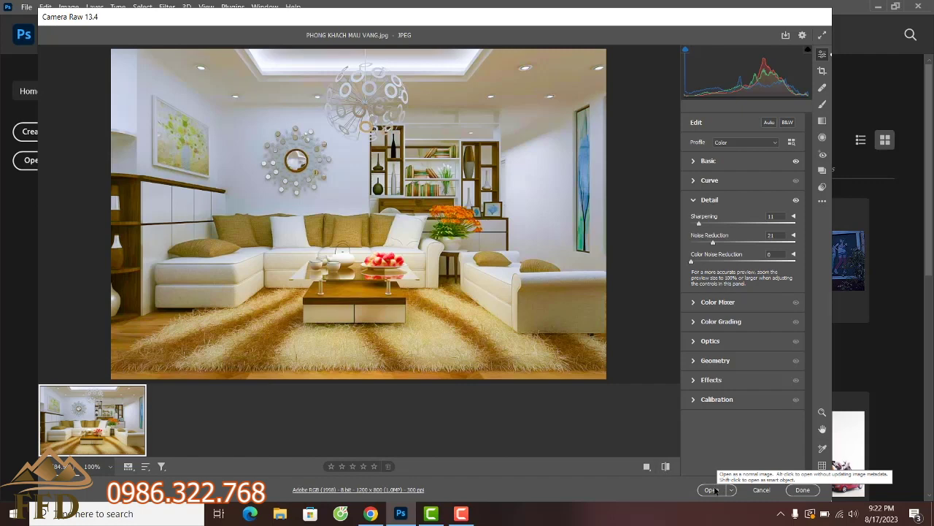
Open the edited photo as a Photoshop document and close the floating Character panel.
left_click(711, 490)
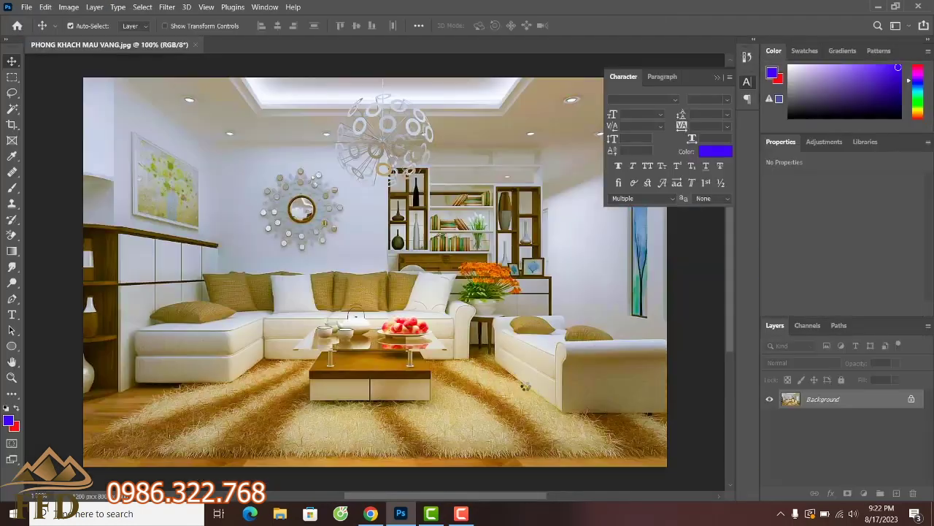
left_click(719, 77)
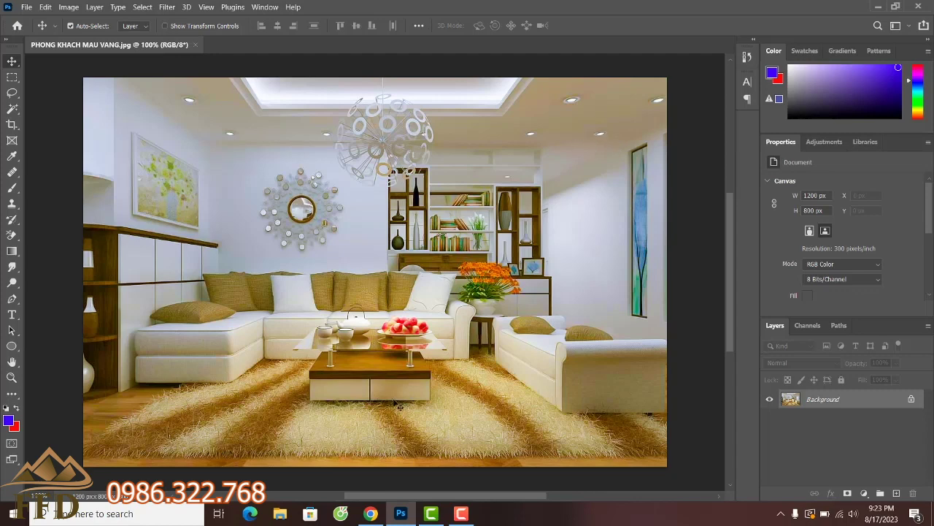
Maximize Chrome, go to Google and search for "tia sáng".
left_click(370, 513)
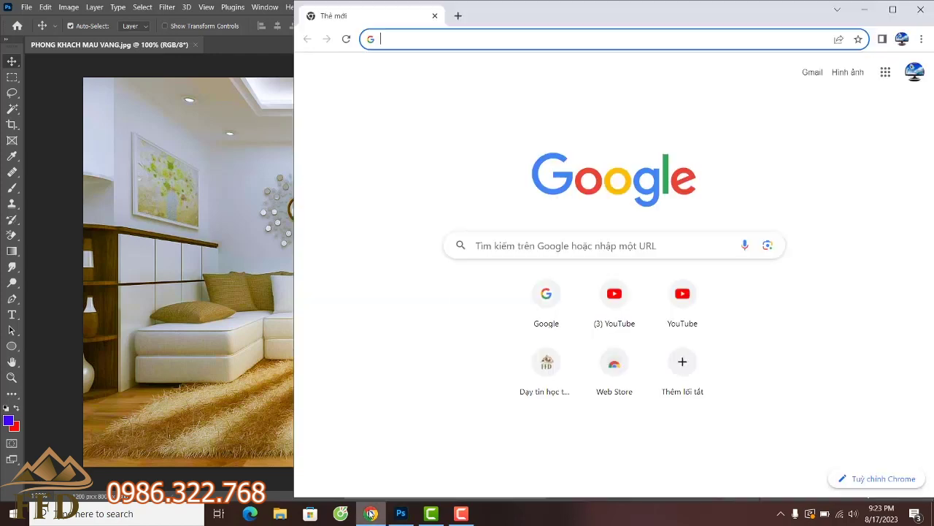
left_click(893, 6)
type("google.com.vn/?hl=vi")
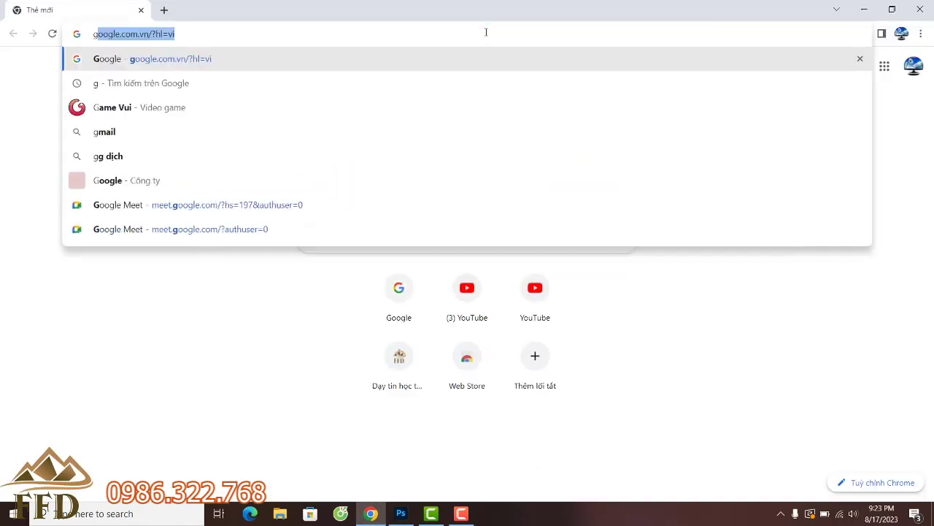
left_click(443, 58)
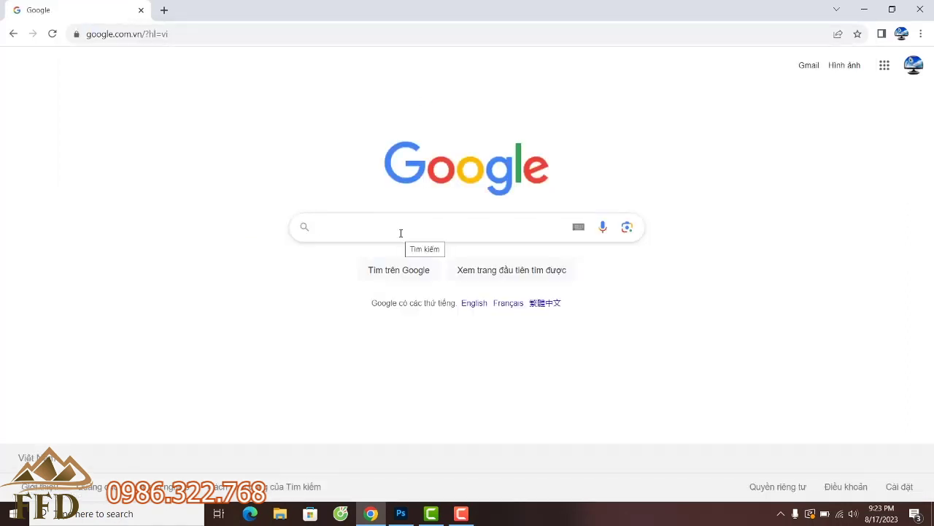
type("ti")
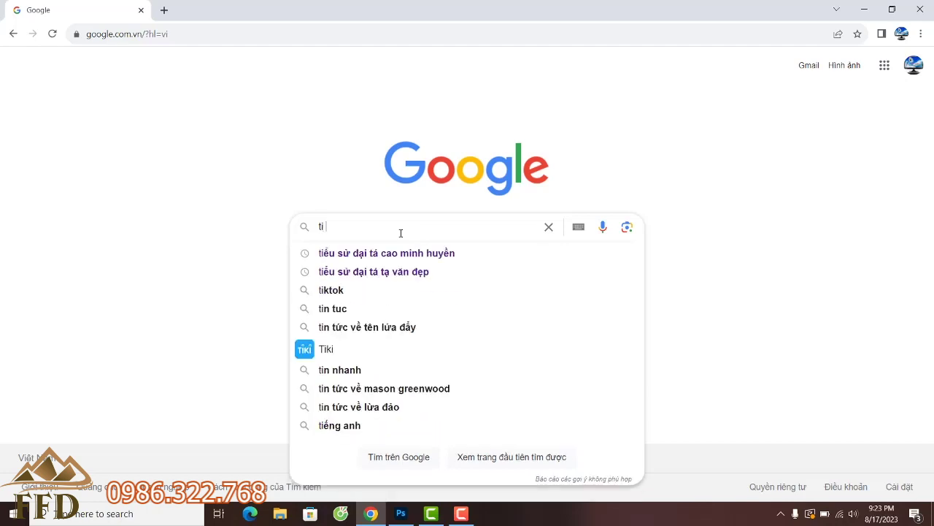
type("a sáng")
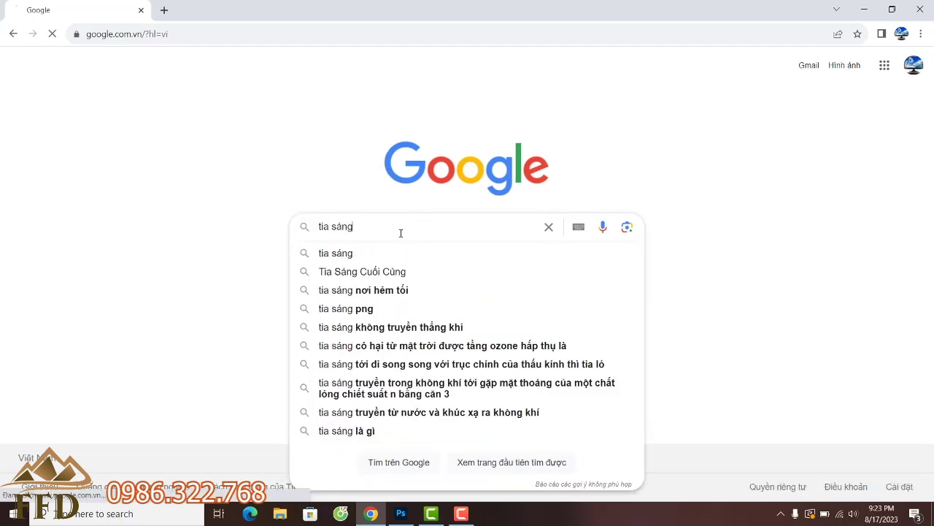
key("Return")
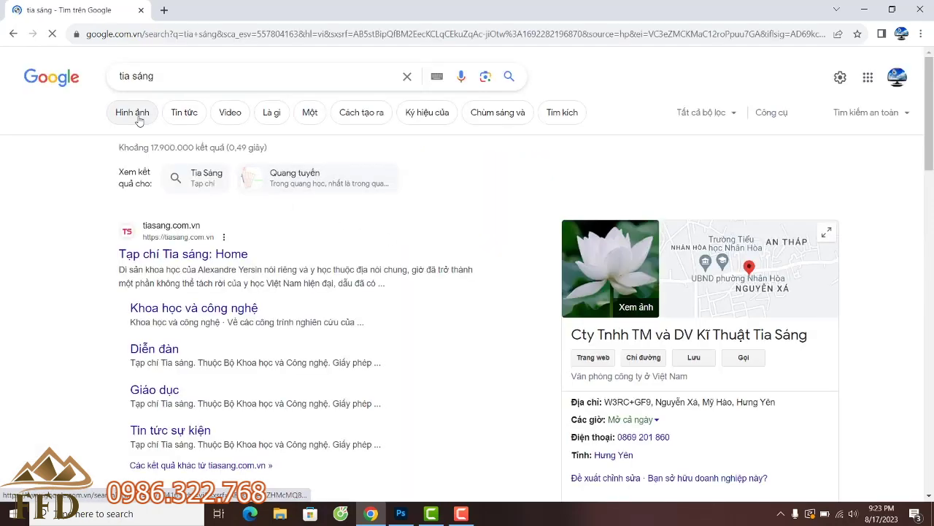
Switch to Google Images results and preview white light-burst images.
left_click(139, 117)
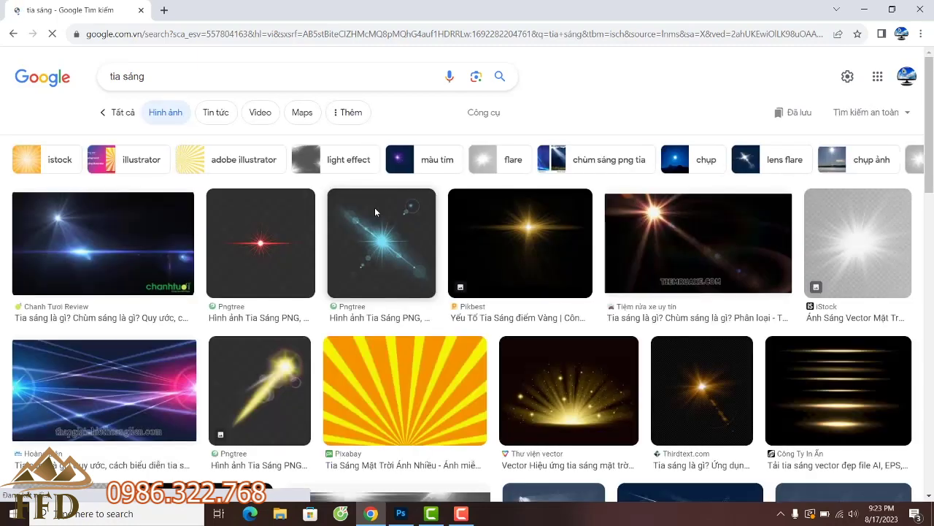
left_click(868, 268)
scroll(728, 243, "down", 3)
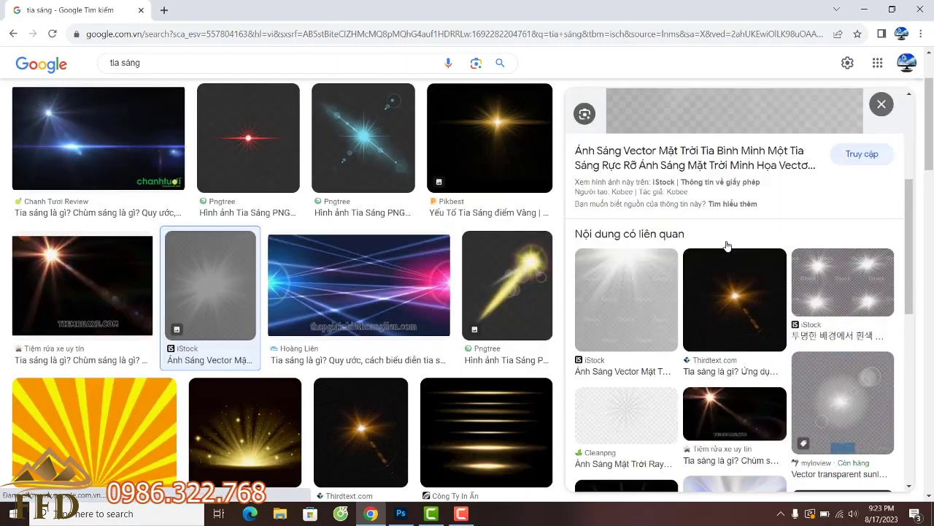
scroll(727, 245, "down", 1)
scroll(727, 246, "down", 2)
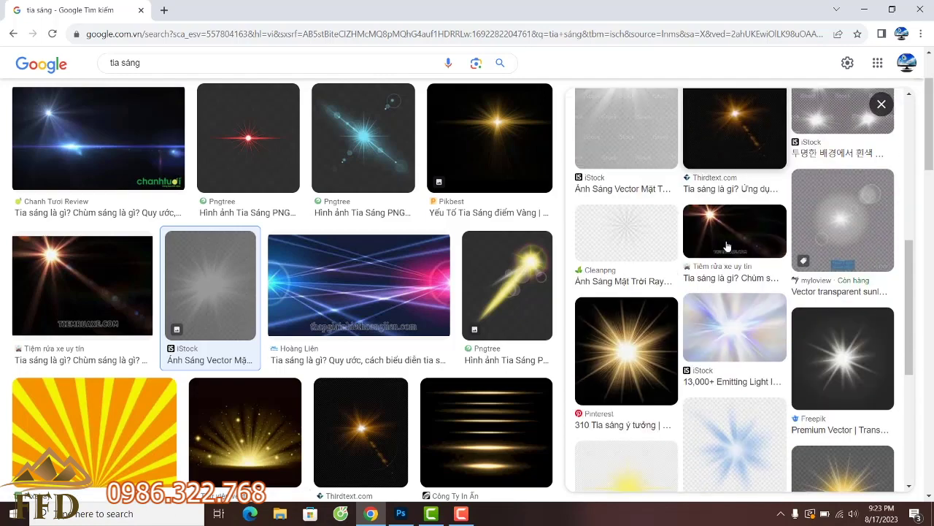
left_click(836, 121)
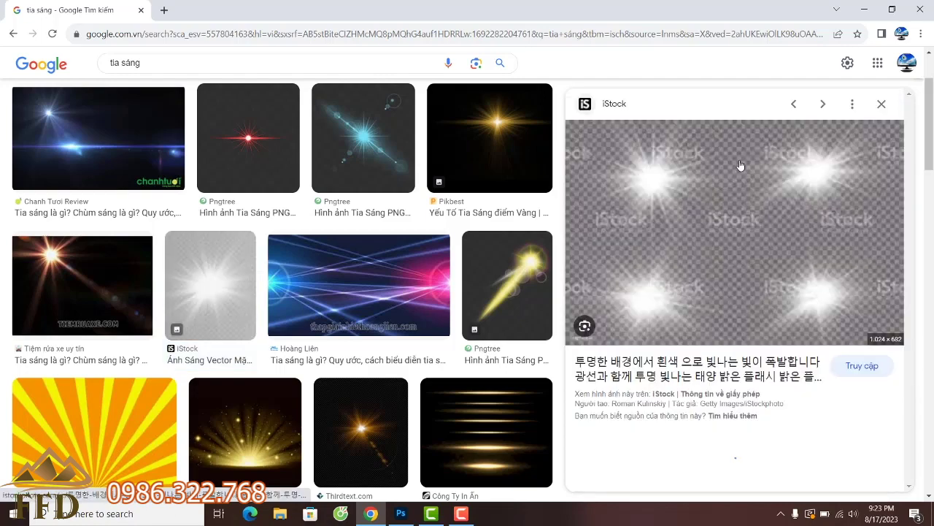
Browse similar results to preview an iStock white sparkle flare image on black.
scroll(669, 265, "down", 2)
scroll(693, 350, "down", 3)
scroll(716, 438, "down", 3)
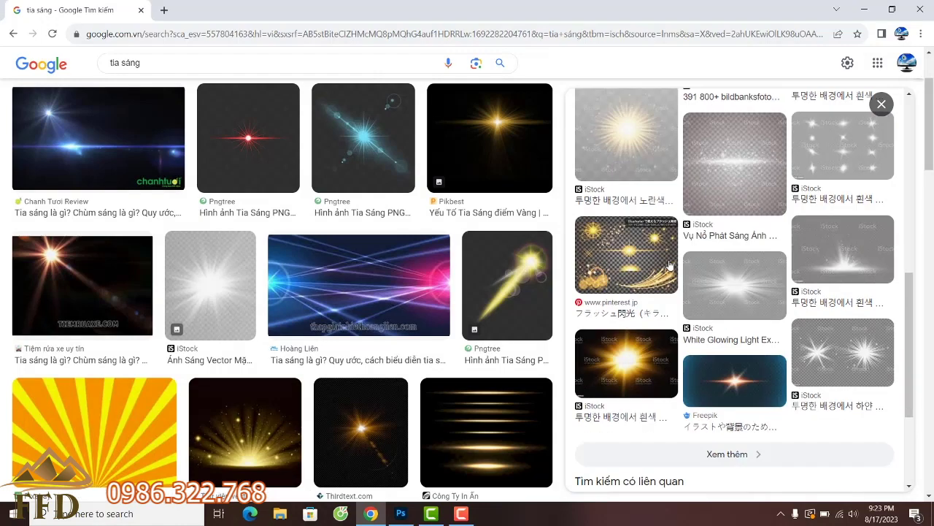
left_click(722, 453)
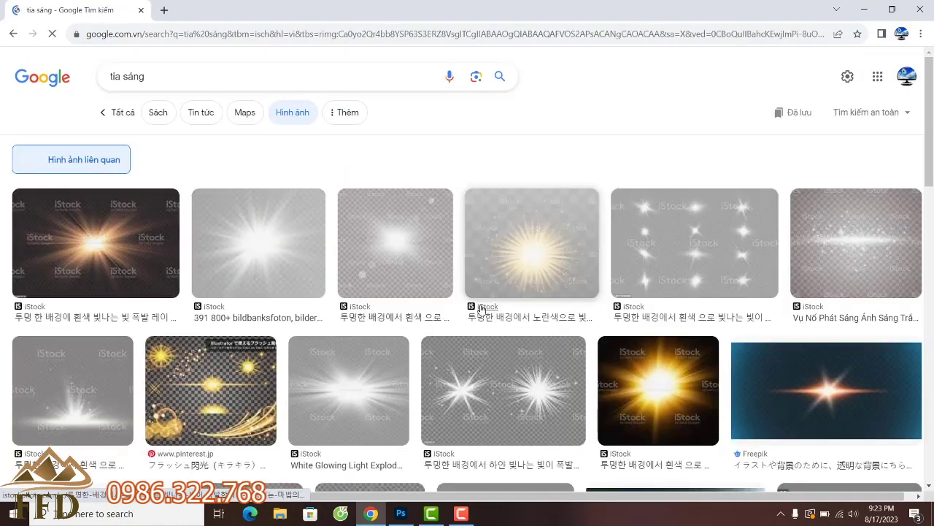
scroll(530, 297, "down", 4)
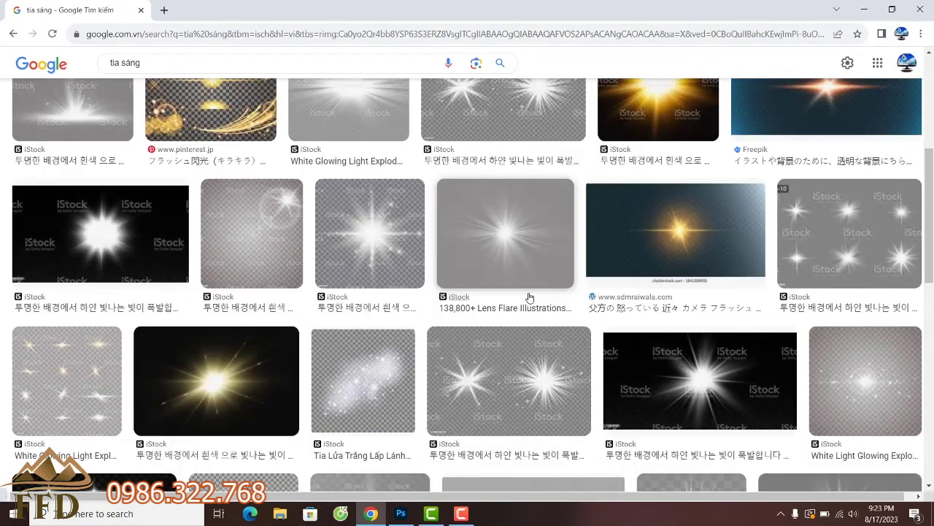
left_click(683, 371)
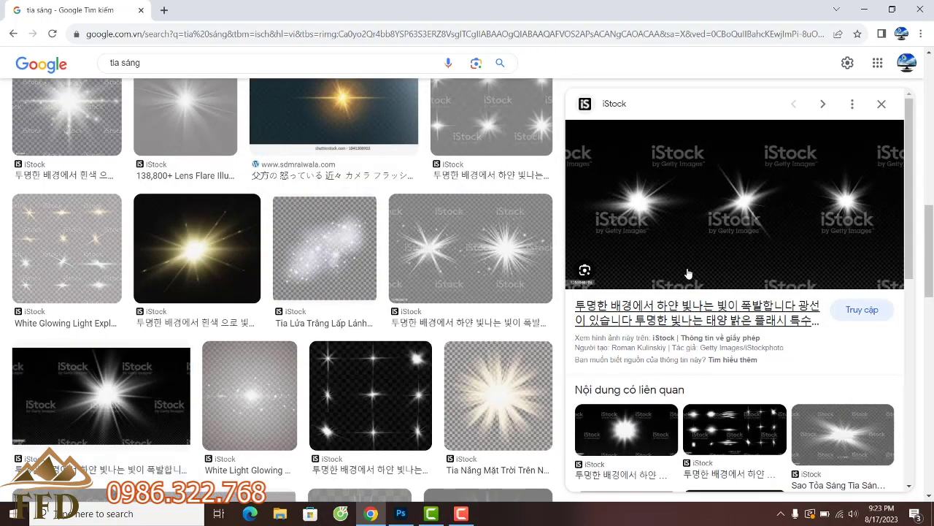
scroll(686, 227, "down", 3)
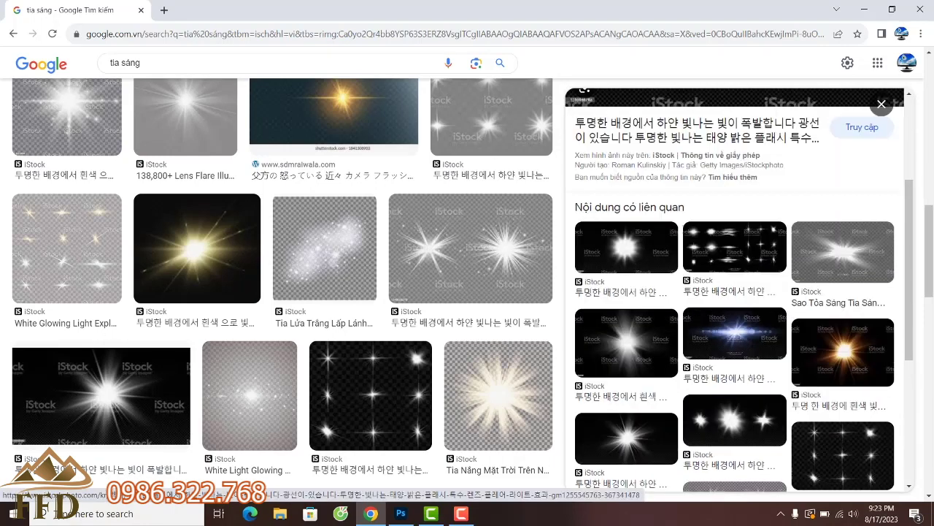
left_click(722, 252)
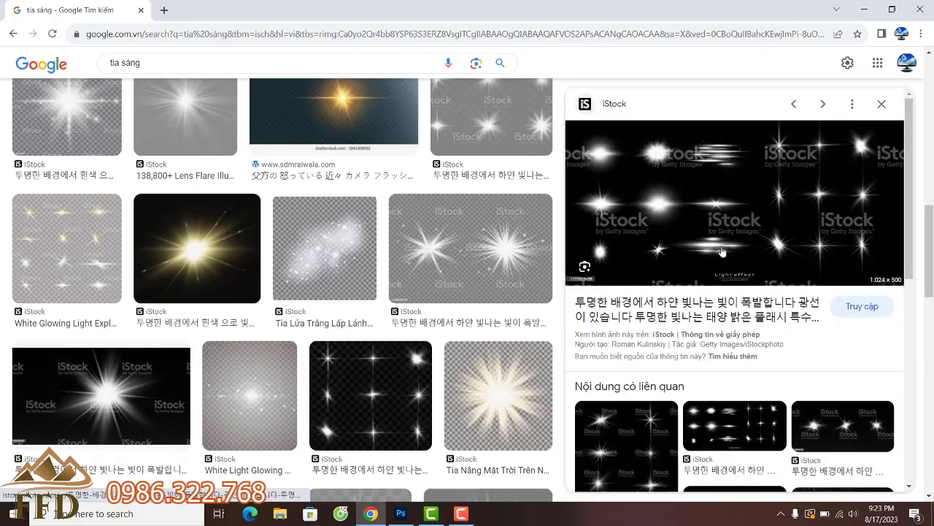
Save the previewed sparkle image to the Desktop as tia sang.jpg.
right_click(736, 190)
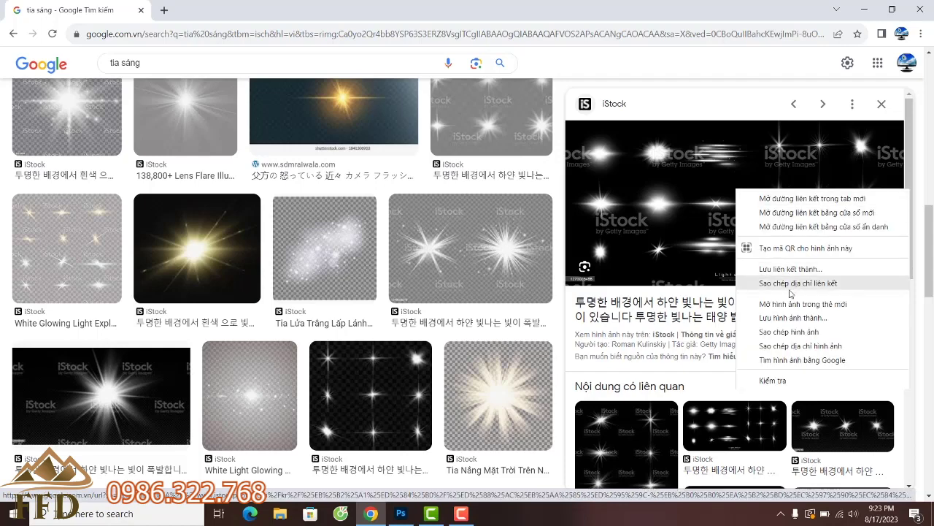
left_click(794, 319)
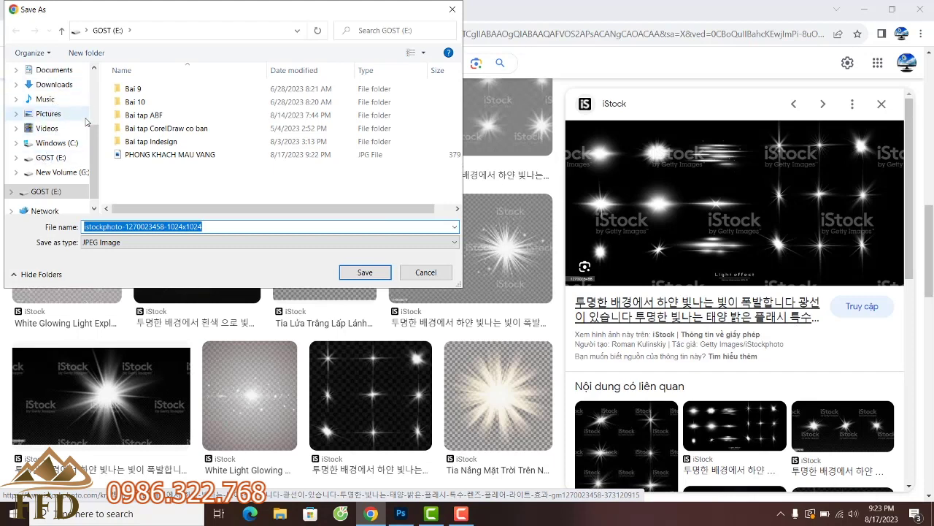
scroll(66, 121, "up", 2)
scroll(66, 109, "up", 1)
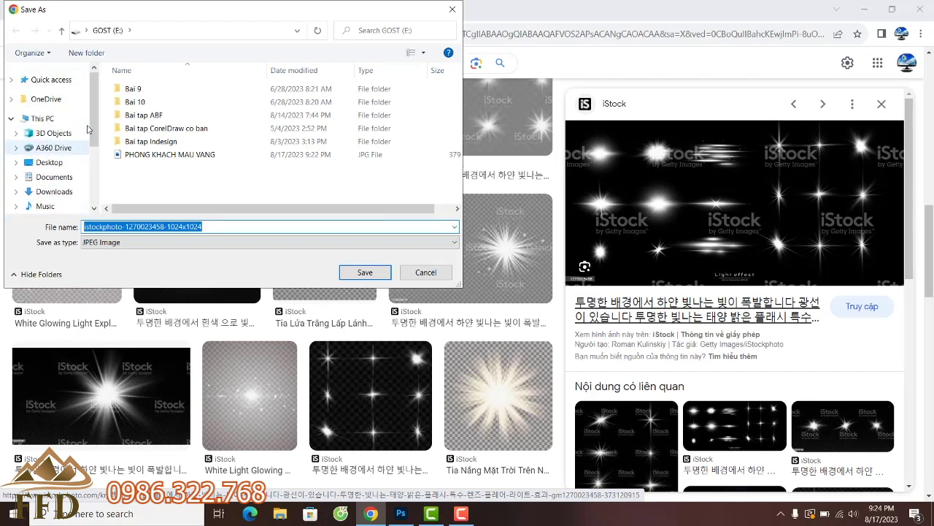
left_click(50, 162)
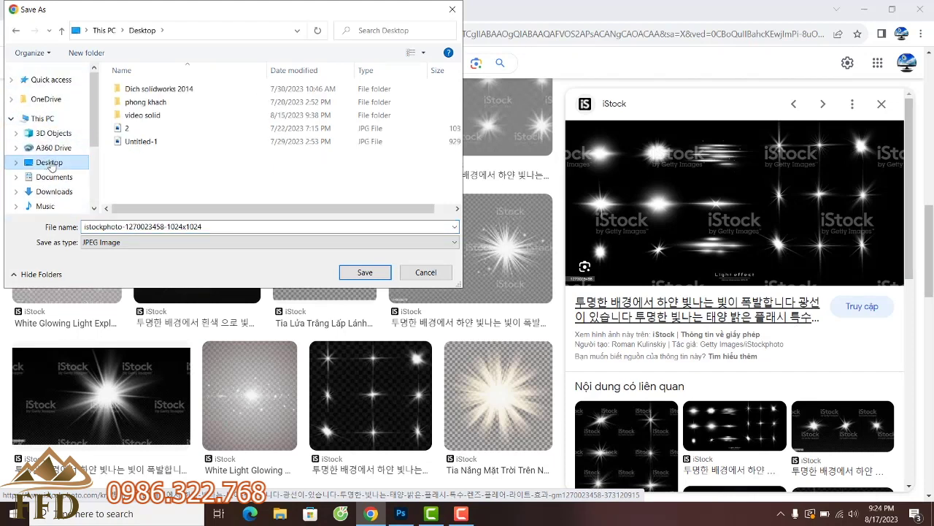
left_click(213, 226)
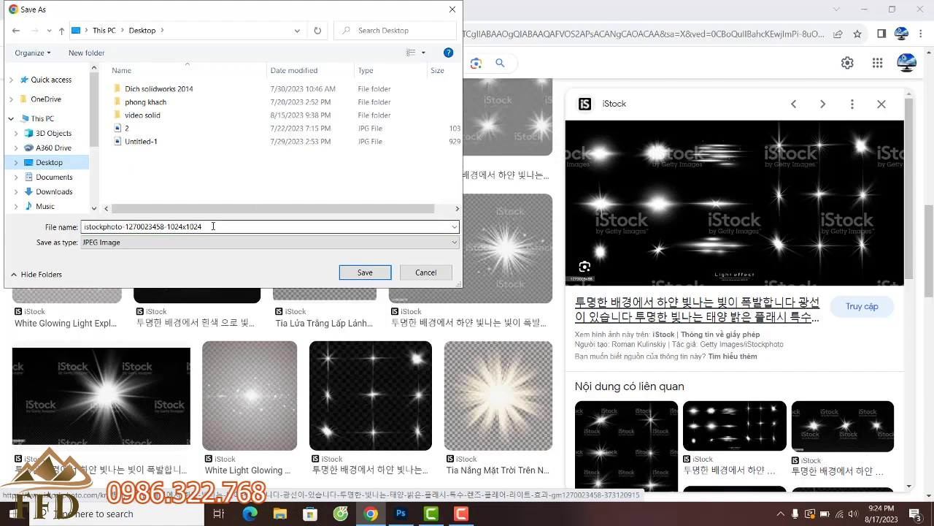
double_click(213, 226)
type("tia sang")
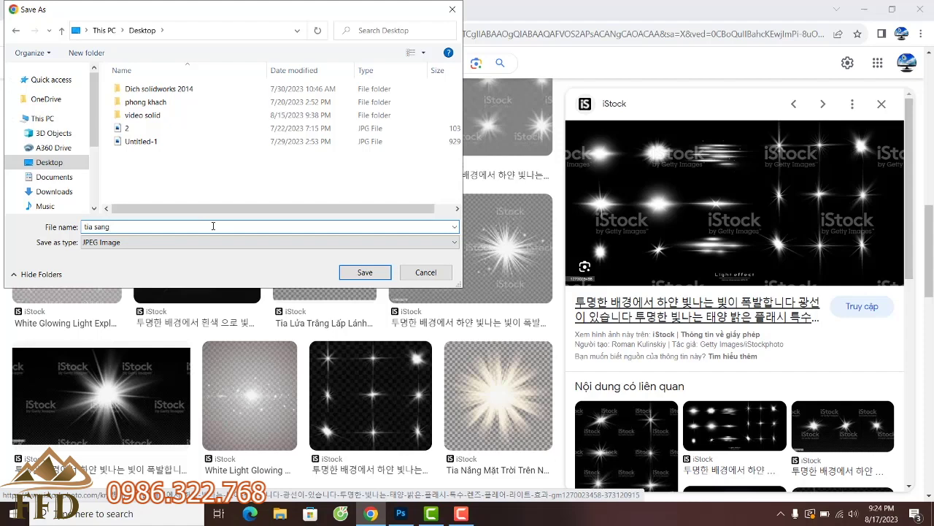
key("Return")
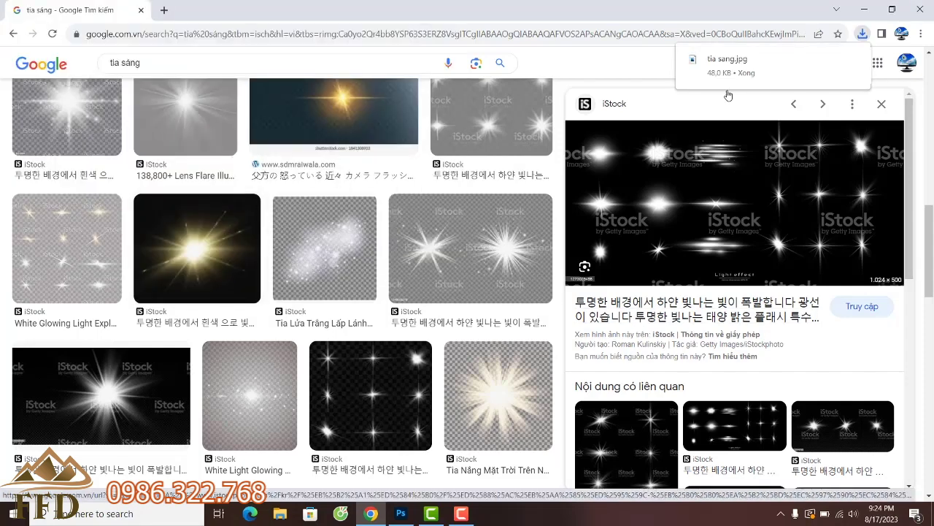
Open tia sang.jpg from the Desktop through Camera Raw as a second Photoshop document.
left_click(858, 15)
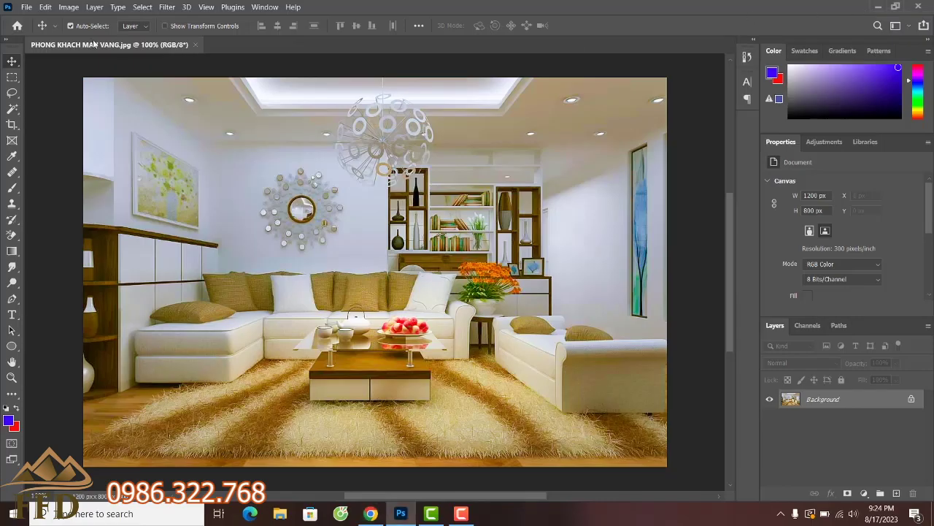
left_click(25, 8)
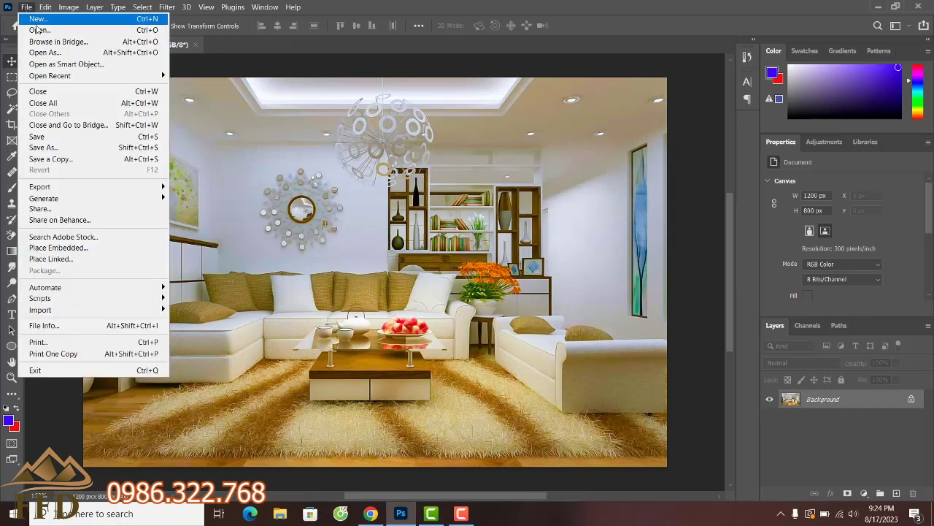
left_click(37, 29)
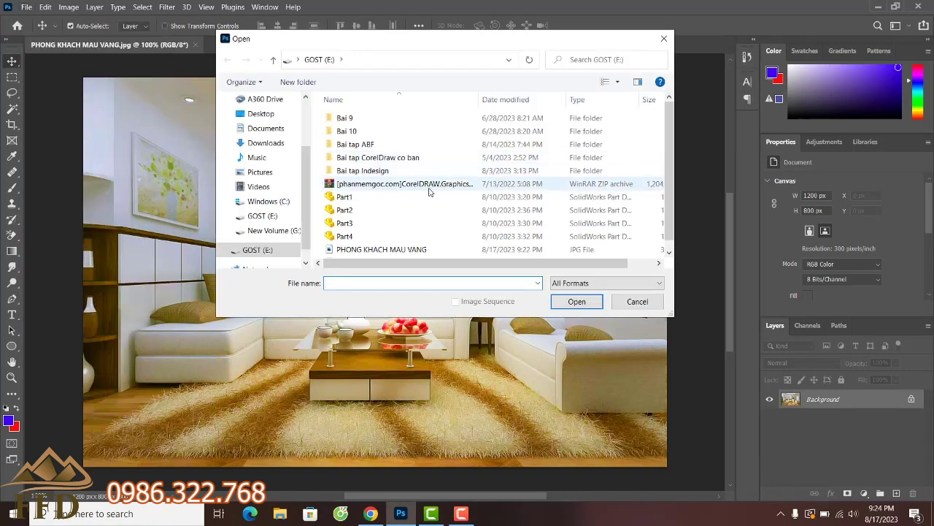
left_click(261, 115)
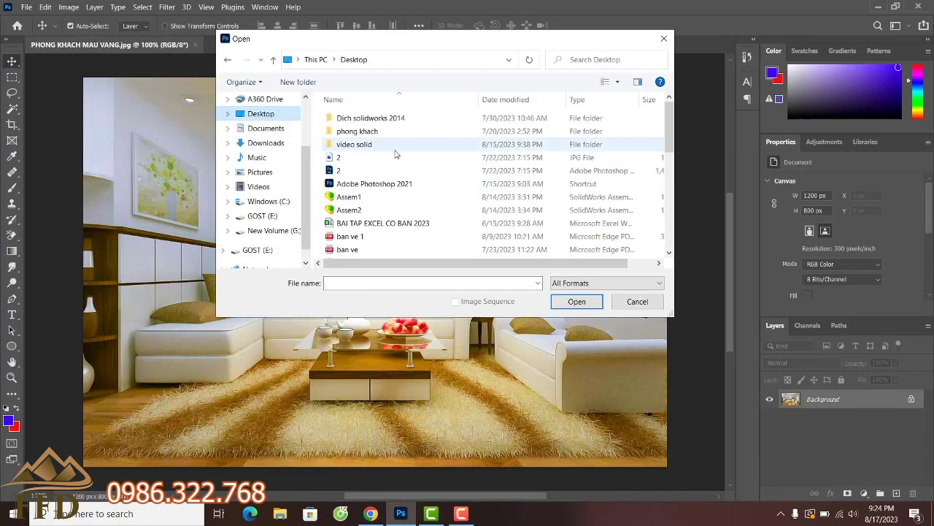
scroll(387, 205, "down", 2)
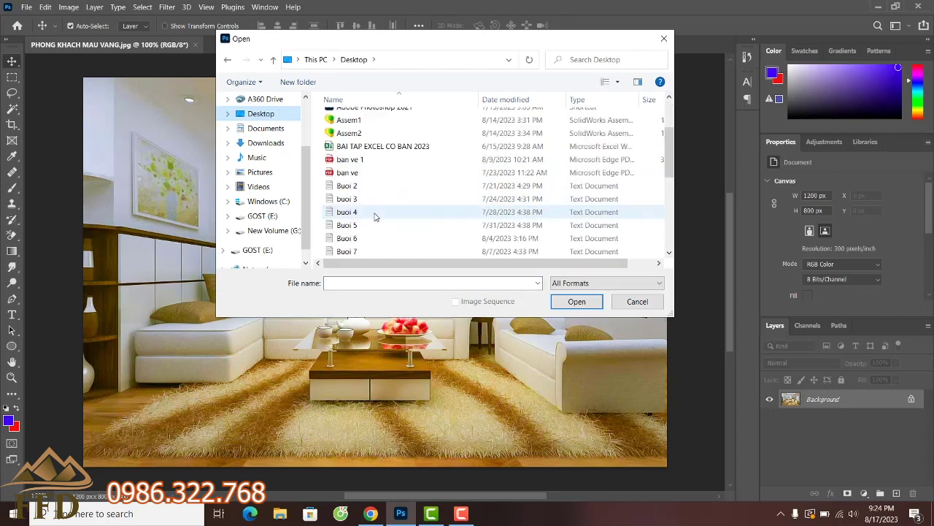
scroll(383, 210, "down", 1)
scroll(375, 216, "down", 3)
left_click(351, 238)
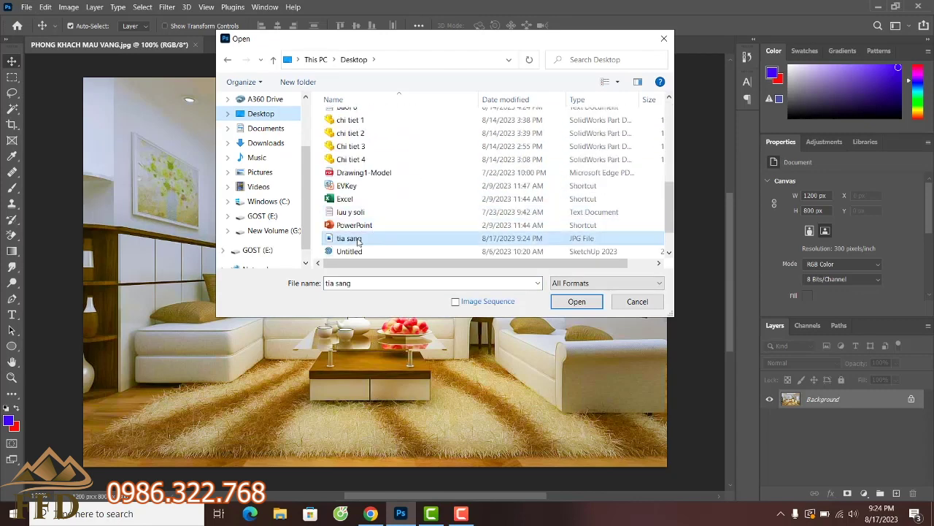
left_click(577, 302)
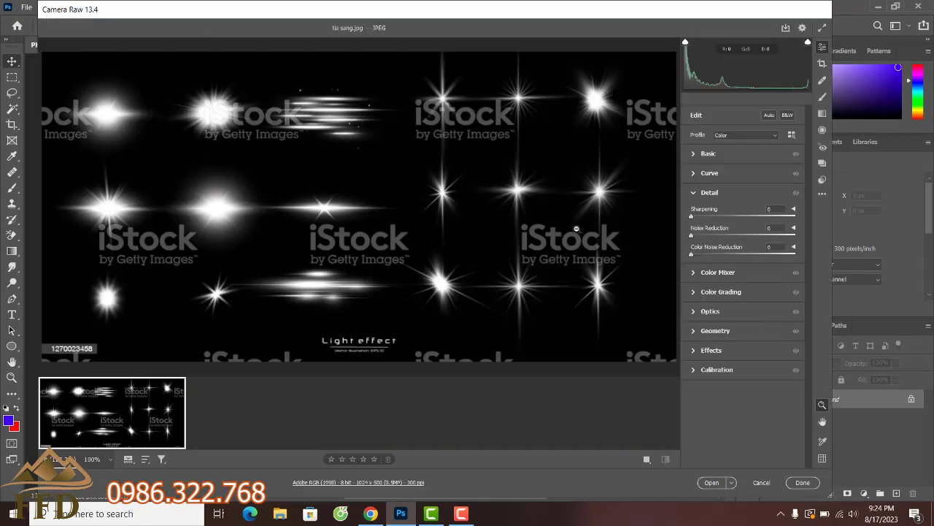
left_click(712, 483)
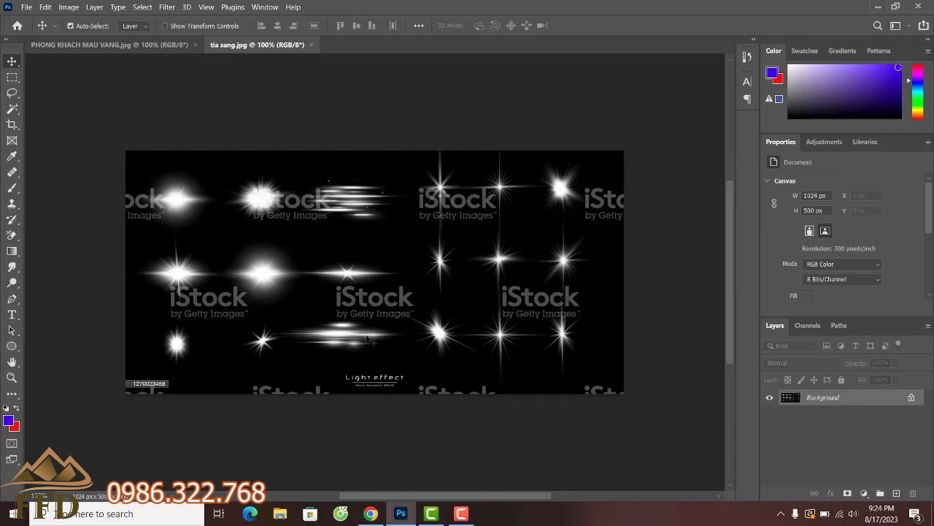
Copy one flare star from tia sang.jpg and paste it onto the living-room wall as Layer 1.
left_click(11, 77)
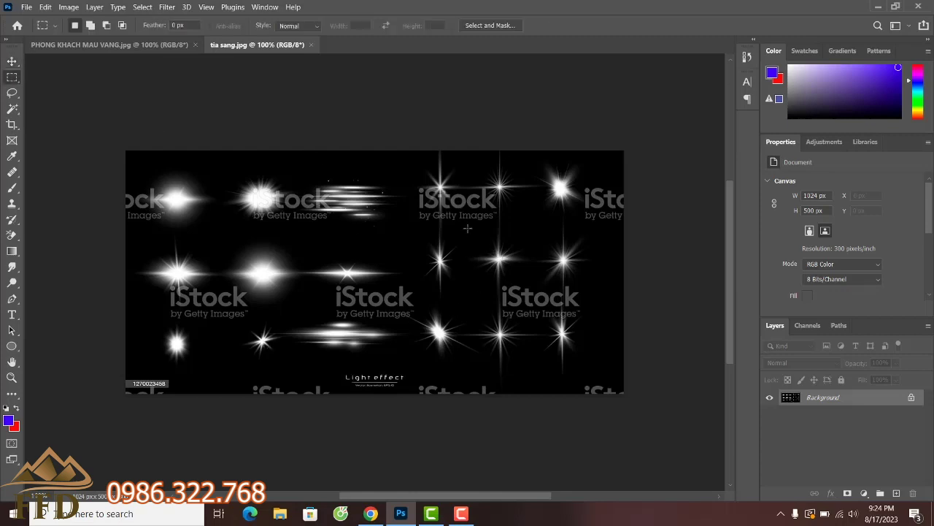
left_click_drag(467, 228, 534, 284)
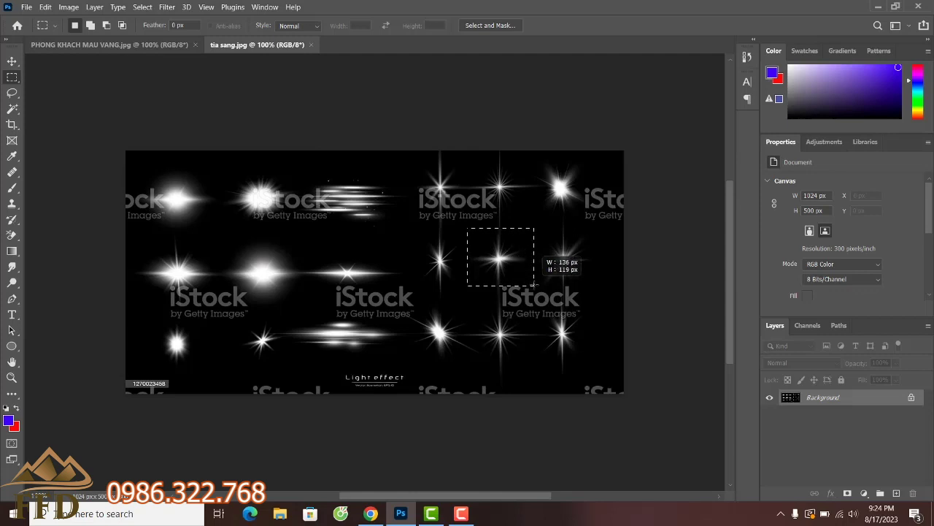
left_click_drag(534, 285, 537, 285)
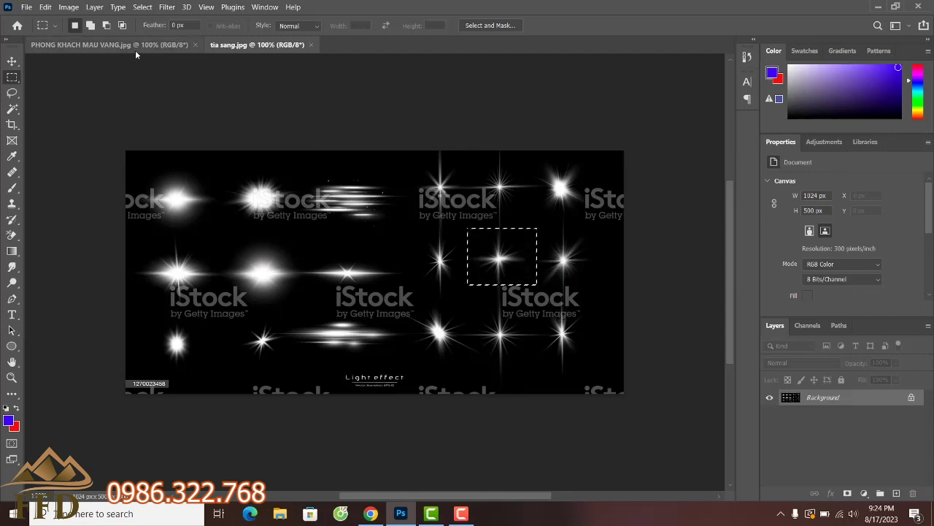
key("ctrl+Tab")
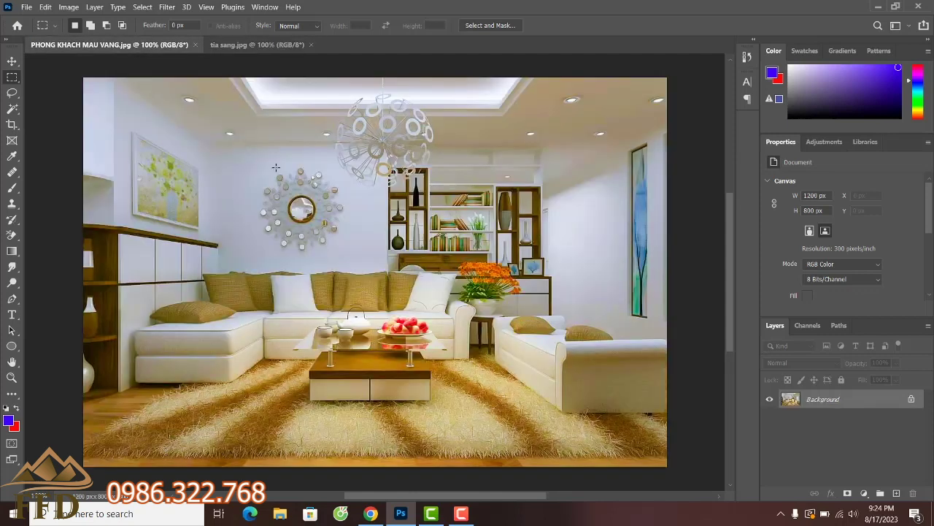
key("ctrl+v")
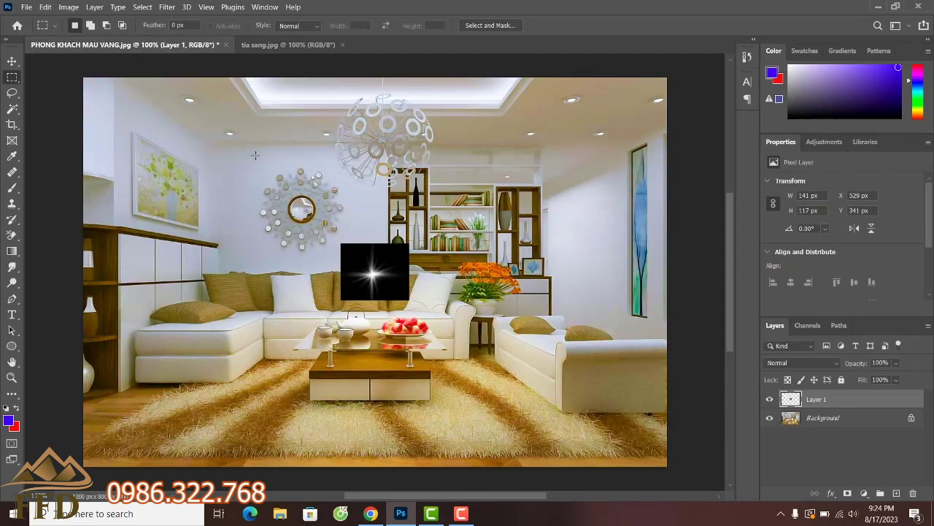
left_click(11, 61)
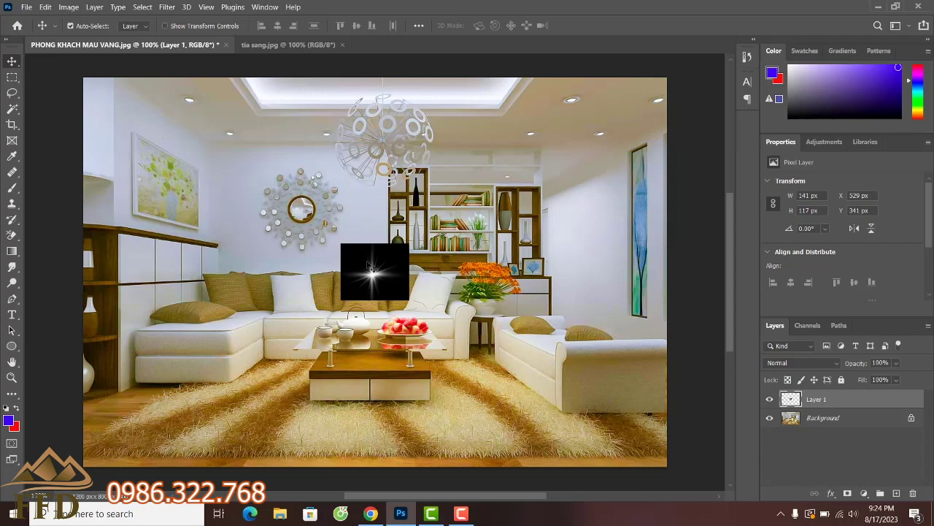
left_click_drag(352, 253, 212, 157)
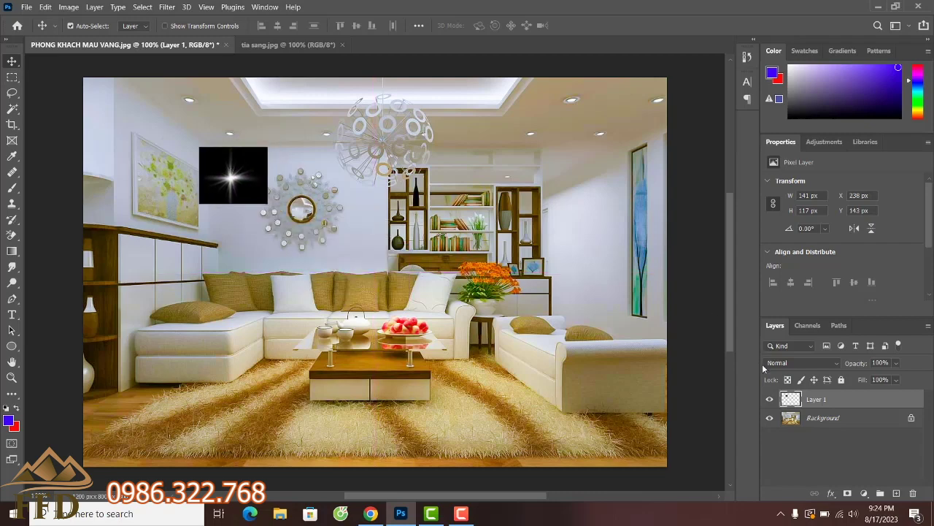
Rename Layer 1 to 'ánh sáng' and set its blend mode to Screen.
double_click(817, 399)
type("anh")
key("Return")
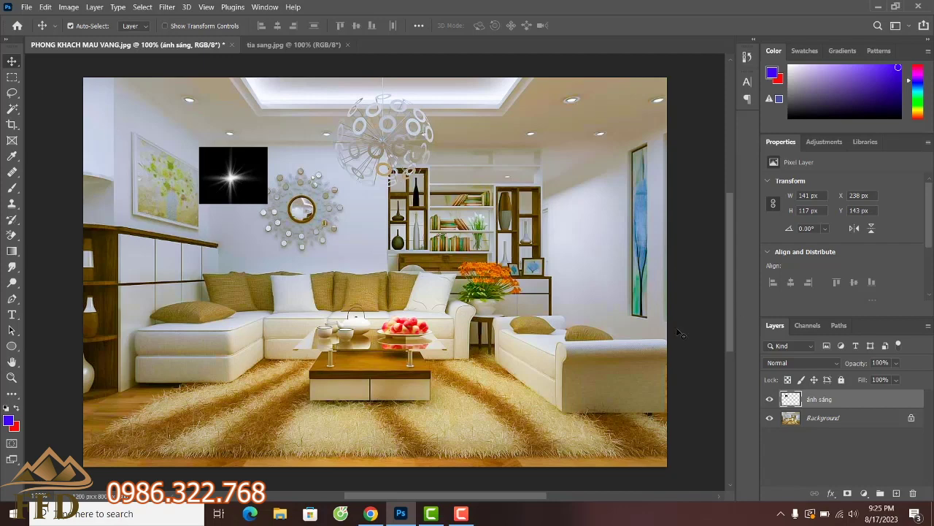
left_click(837, 361)
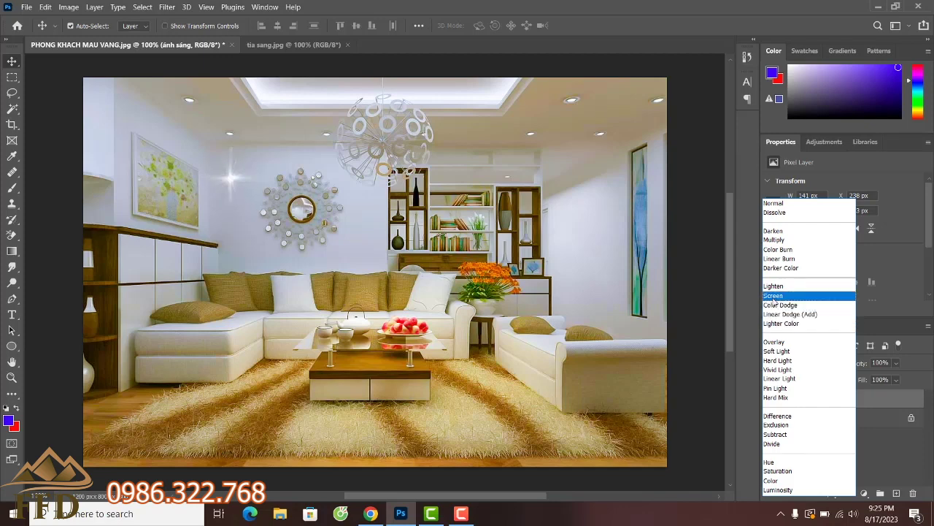
left_click(775, 296)
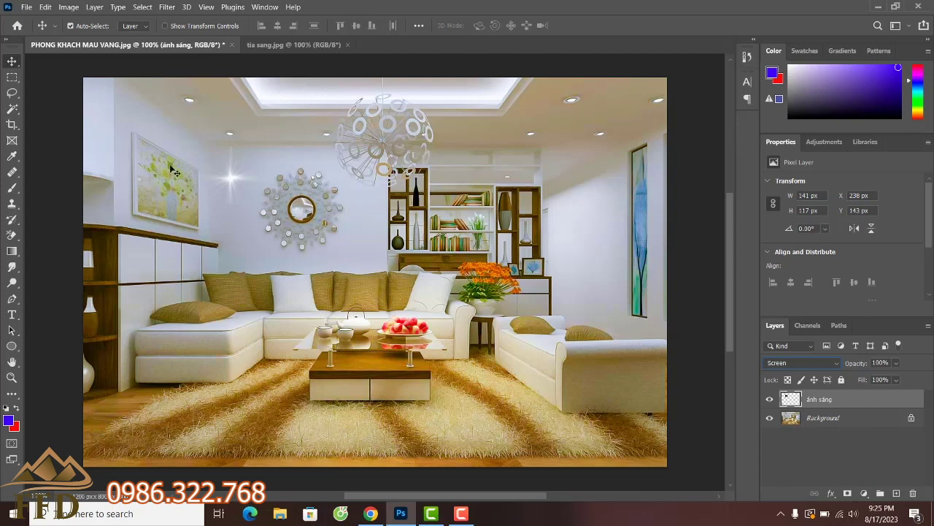
Place the flare on the upper-left ceiling light, squash its height, and Alt-drag a copy onto the next light.
left_click_drag(229, 180, 187, 102)
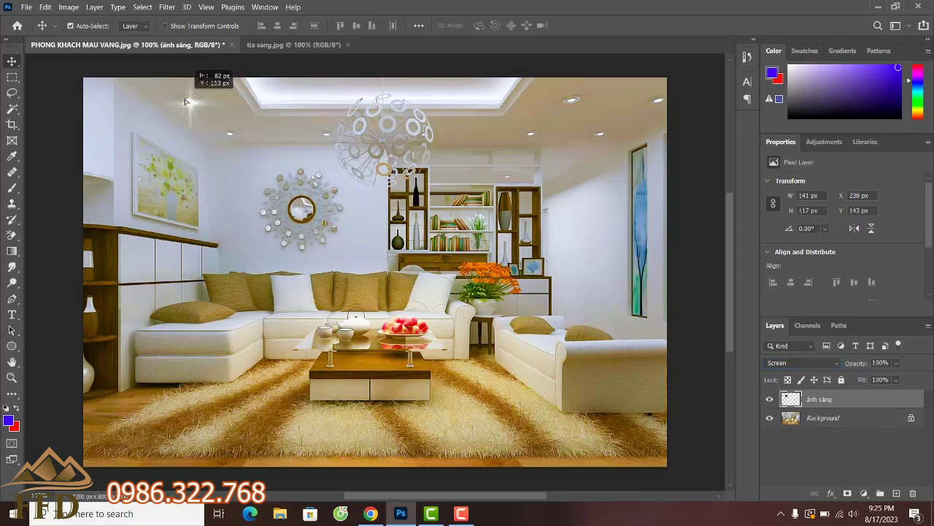
left_click_drag(187, 102, 190, 102)
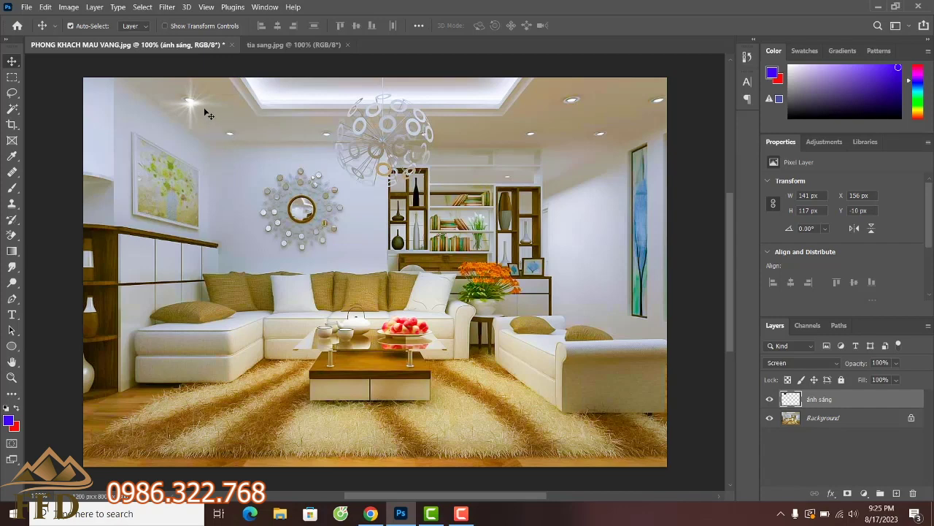
key("ctrl+t")
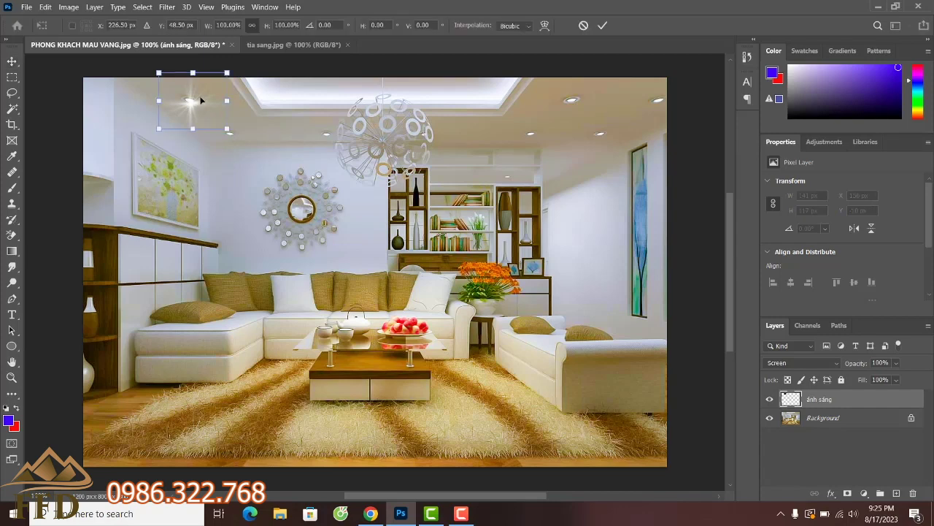
left_click_drag(193, 73, 192, 102)
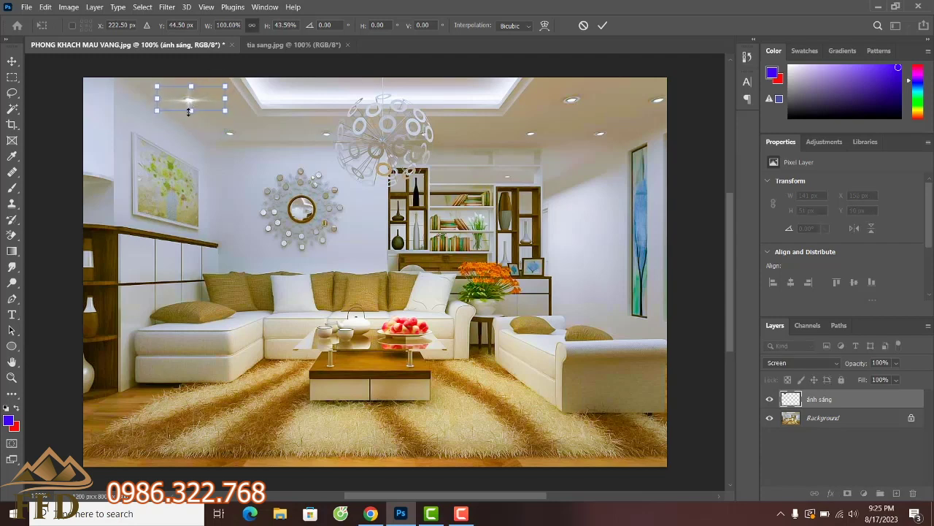
key("Return")
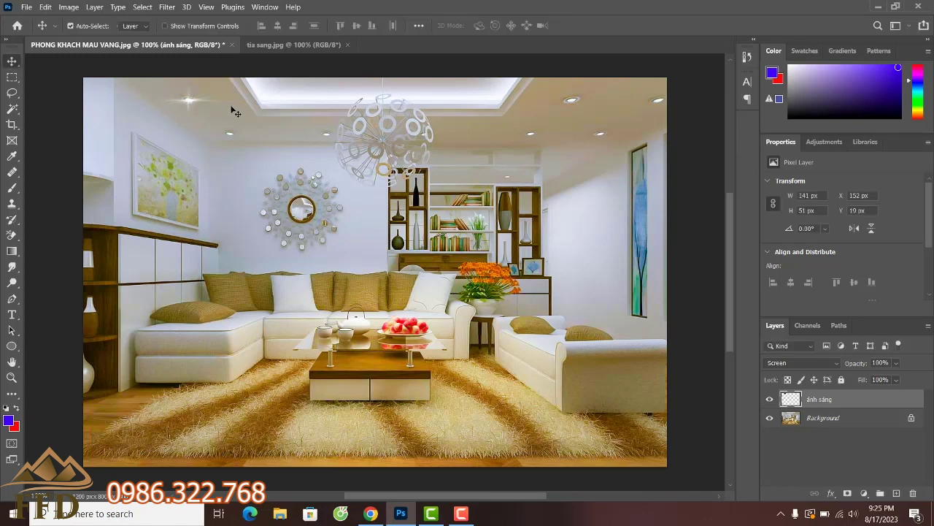
mouse_move(189, 105)
left_mouse_down()
mouse_move(230, 138)
mouse_move(245, 130)
mouse_move(221, 138)
mouse_move(228, 146)
mouse_move(232, 132)
left_mouse_up()
Shrink the flare copy, move the original flare to a right-side ceiling light, and delete the stray copy.
key("ctrl+t")
key("Return")
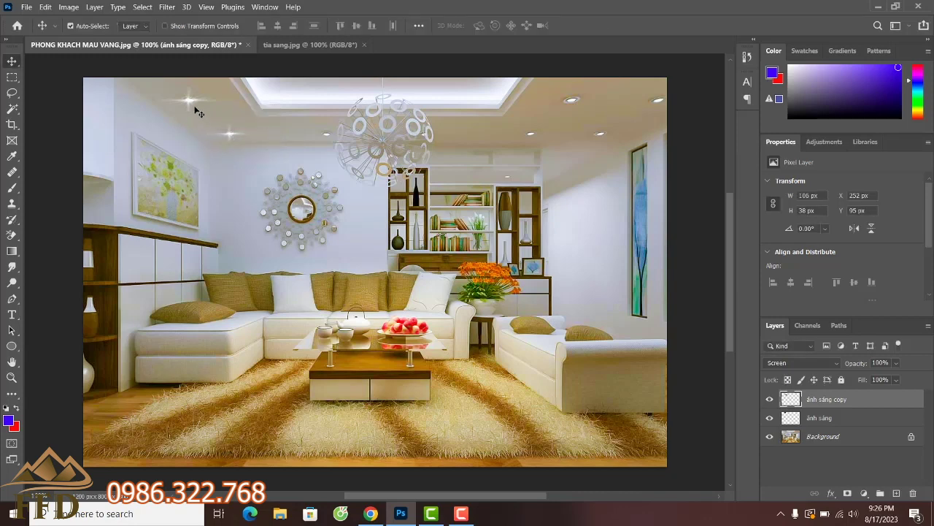
key("ctrl")
left_click(193, 107)
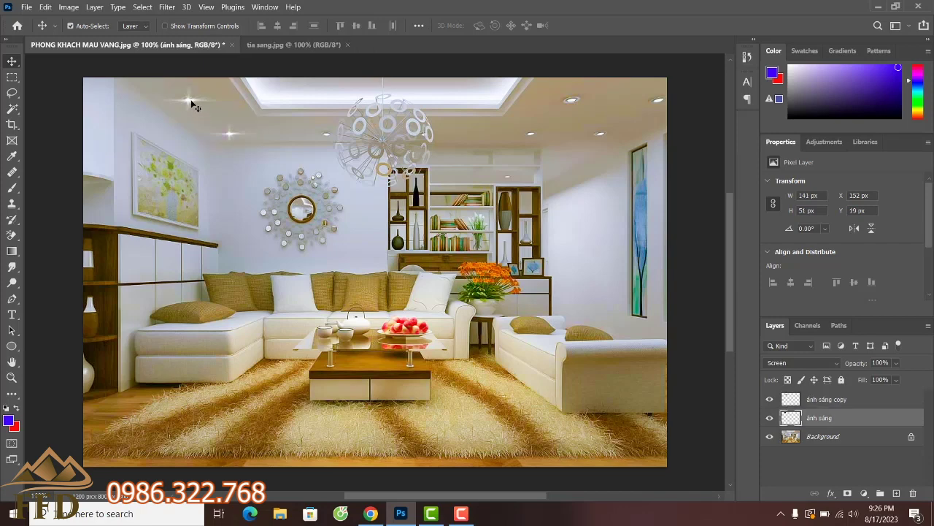
left_click_drag(193, 107, 326, 113)
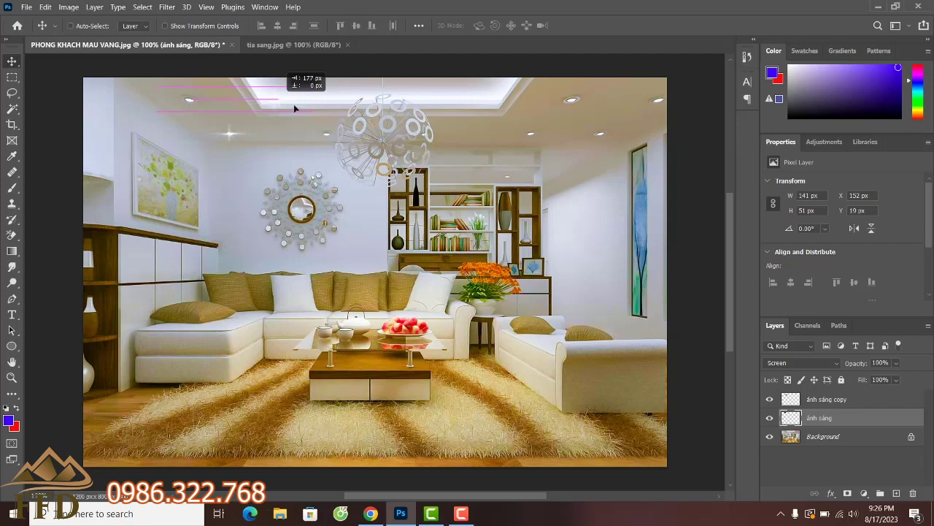
mouse_move(326, 113)
left_mouse_down()
mouse_move(190, 105)
mouse_move(559, 108)
mouse_move(659, 99)
mouse_move(633, 121)
left_mouse_up()
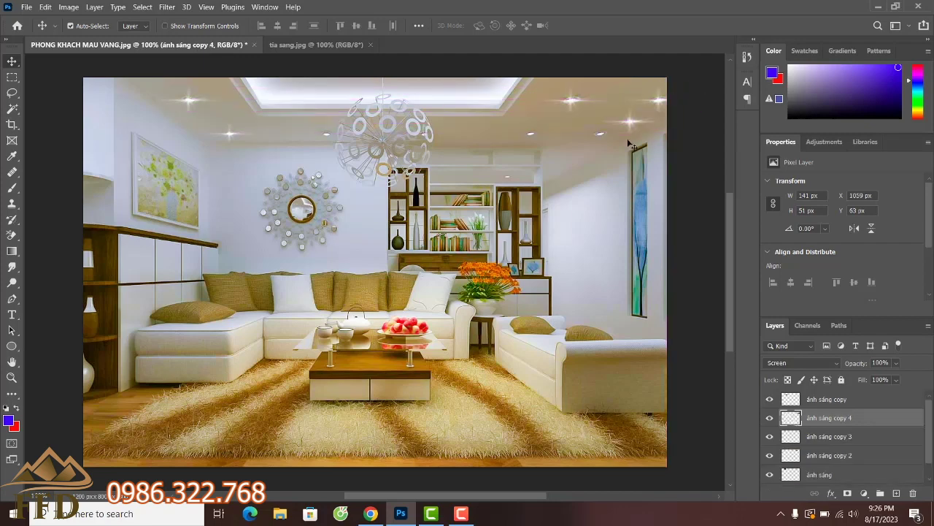
key("Delete")
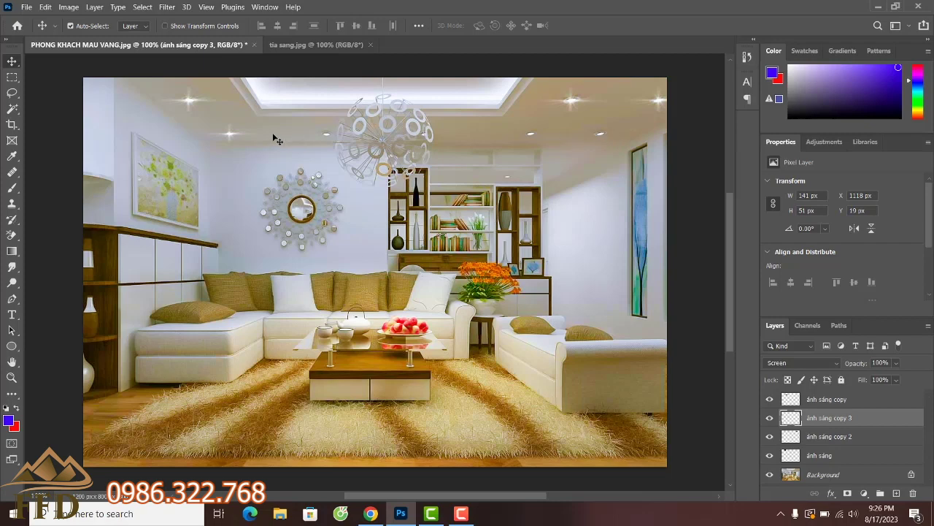
Duplicate the small flare along the ceiling lights to X 819, then copy one toward the bookshelf.
left_click(231, 135)
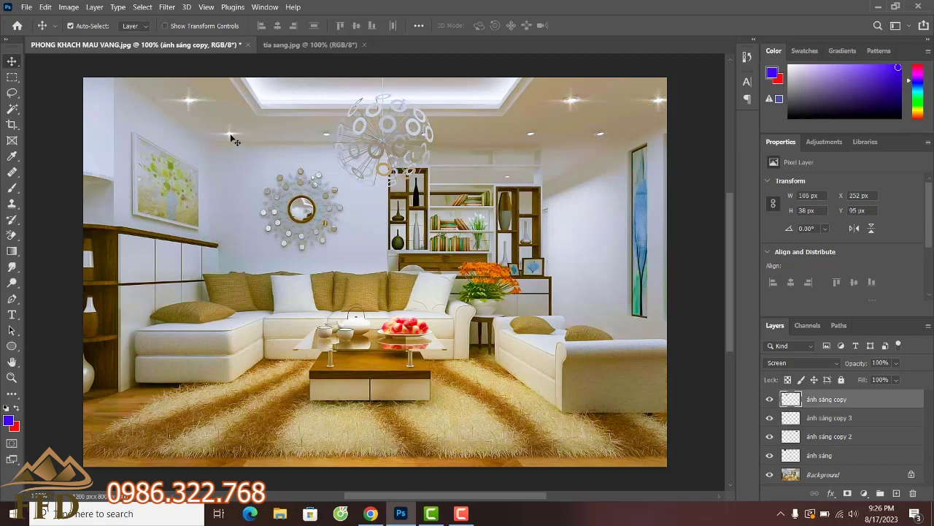
left_click_drag(231, 136, 326, 136)
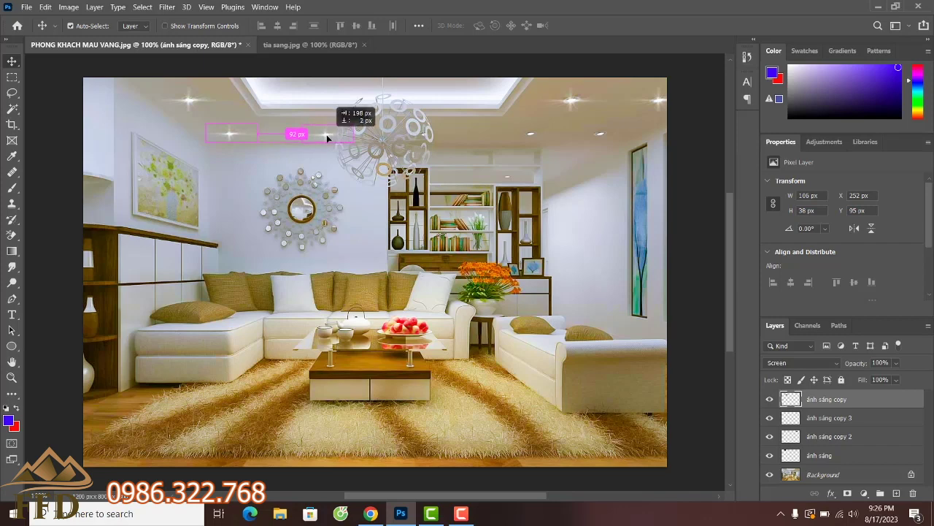
left_click_drag(326, 134, 598, 135, "alt")
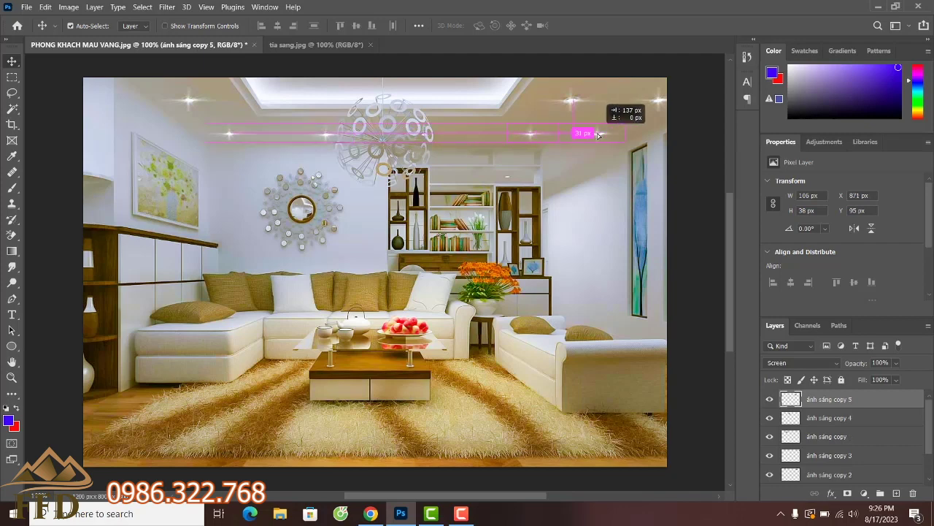
left_click_drag(598, 135, 601, 137)
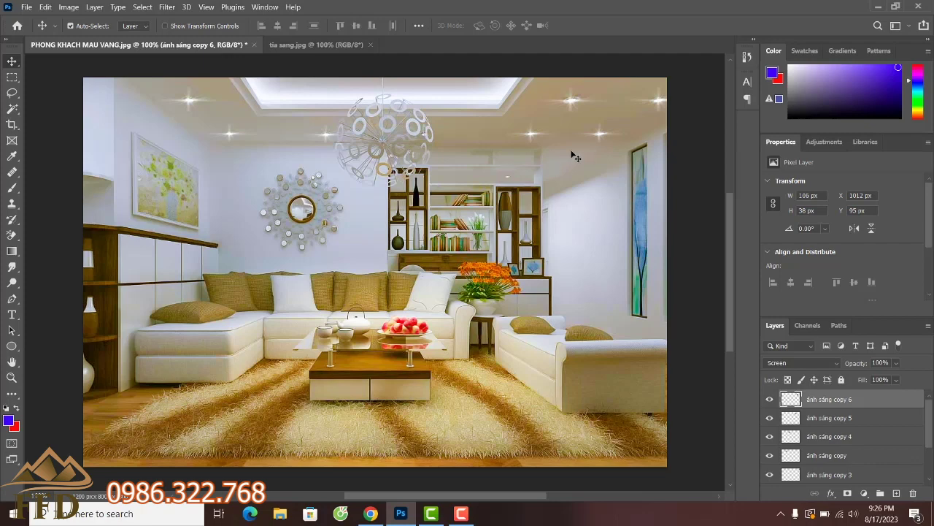
key("Right")
key("Right")
left_click(533, 137)
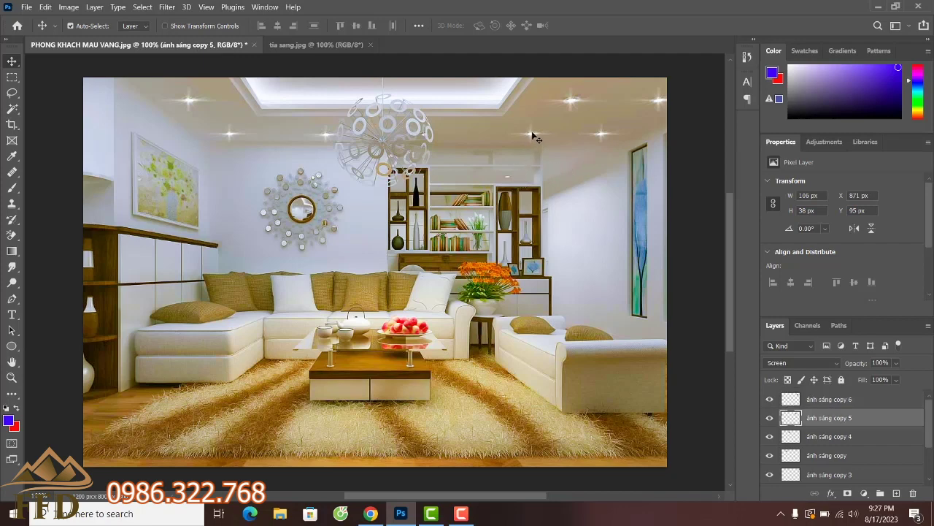
mouse_move(534, 137)
left_mouse_down()
mouse_move(509, 178)
mouse_move(520, 185)
left_mouse_up()
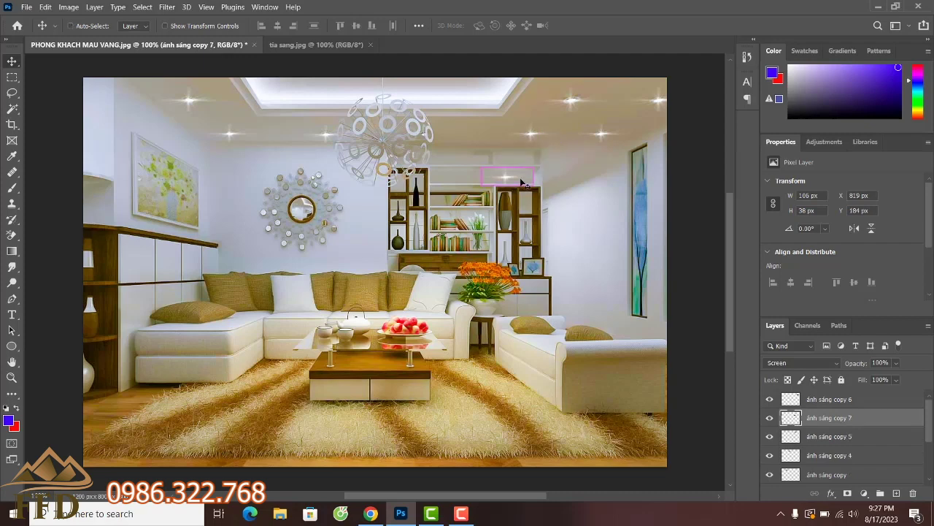
Shrink the newest flare copy and nudge it onto its ceiling light at X 844, Y 190.
key("ctrl+t")
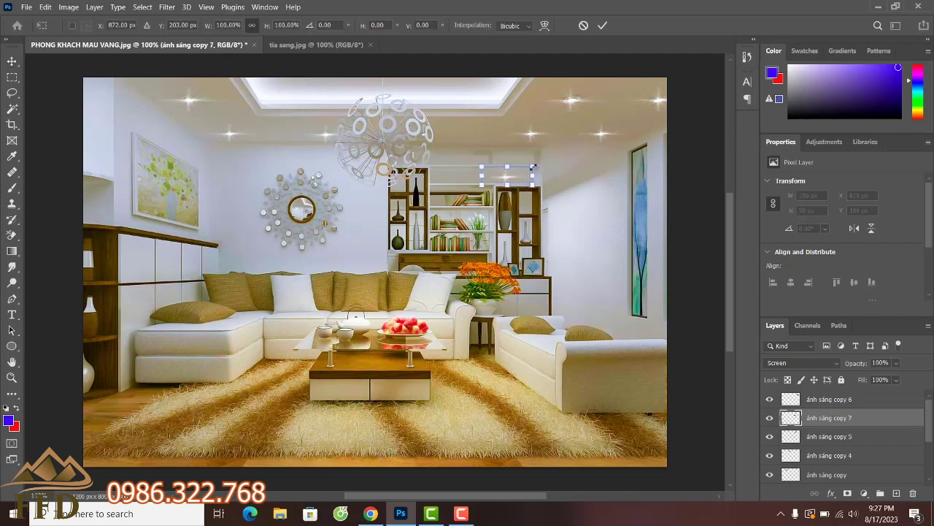
left_click_drag(533, 167, 513, 173)
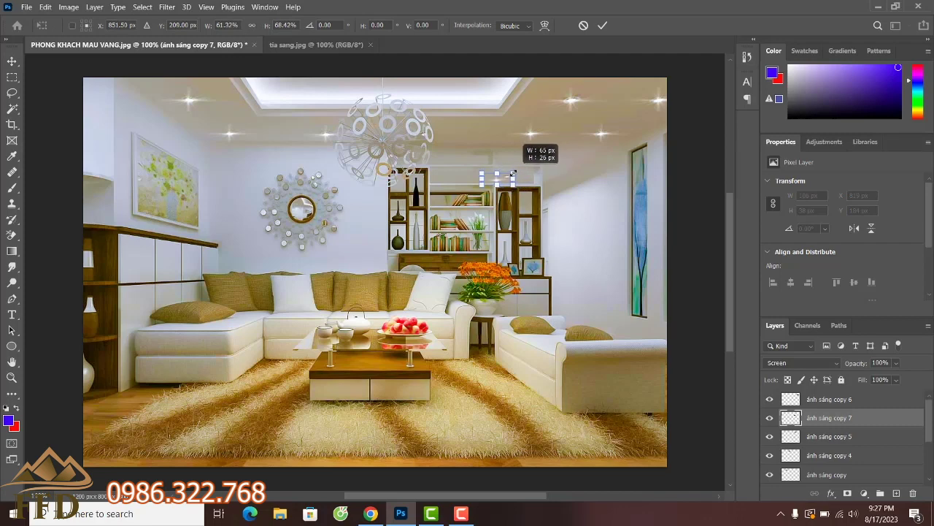
key("Return")
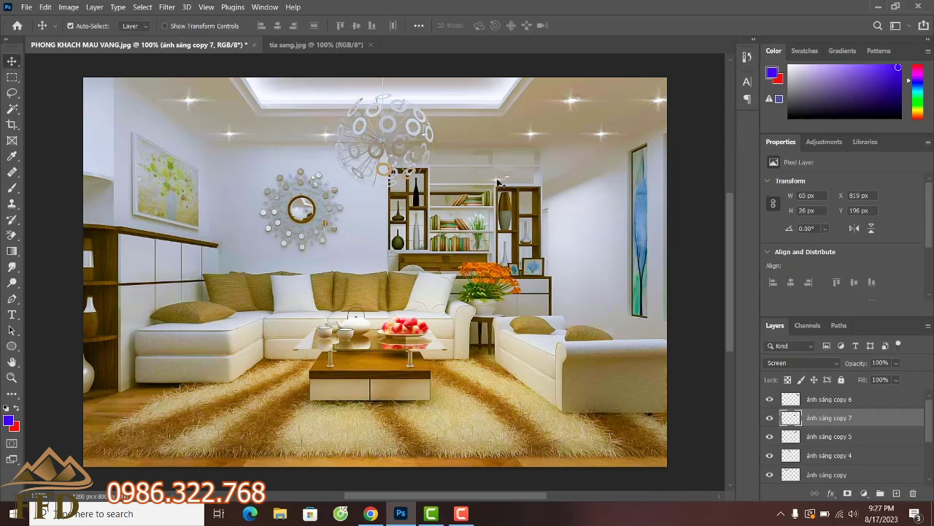
left_click_drag(497, 181, 512, 181)
key("Up")
key("Up")
key("Right")
key("Right")
Export the image via Export As as JPG, Good quality, at 1200×800 px.
left_click(26, 6)
mouse_move(40, 187)
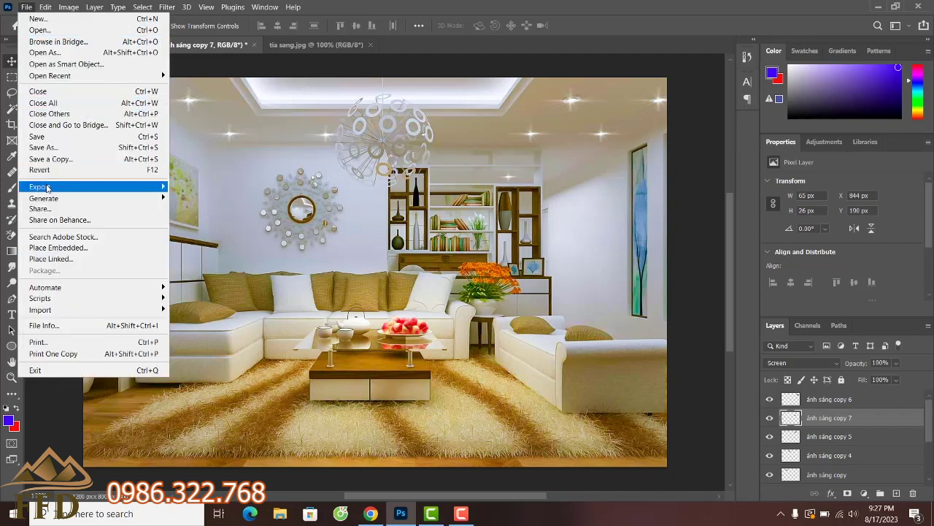
left_click(206, 200)
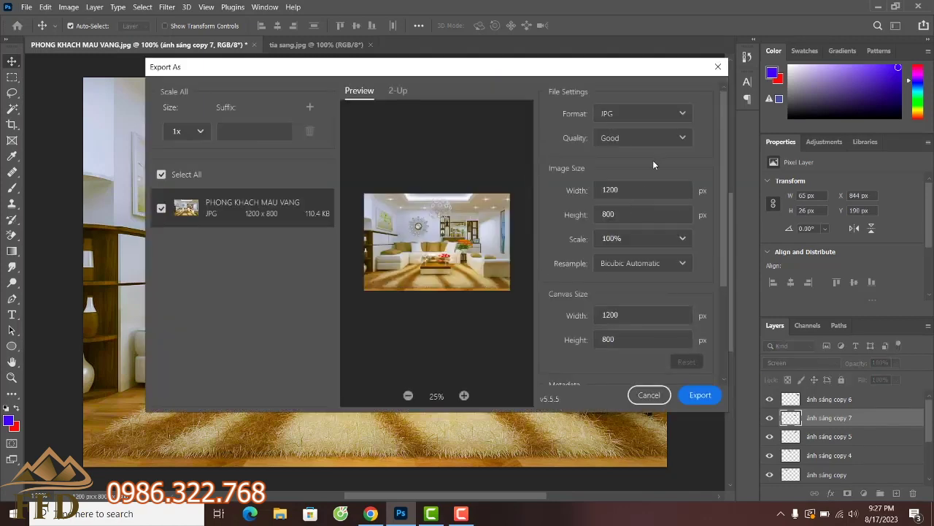
left_click(682, 114)
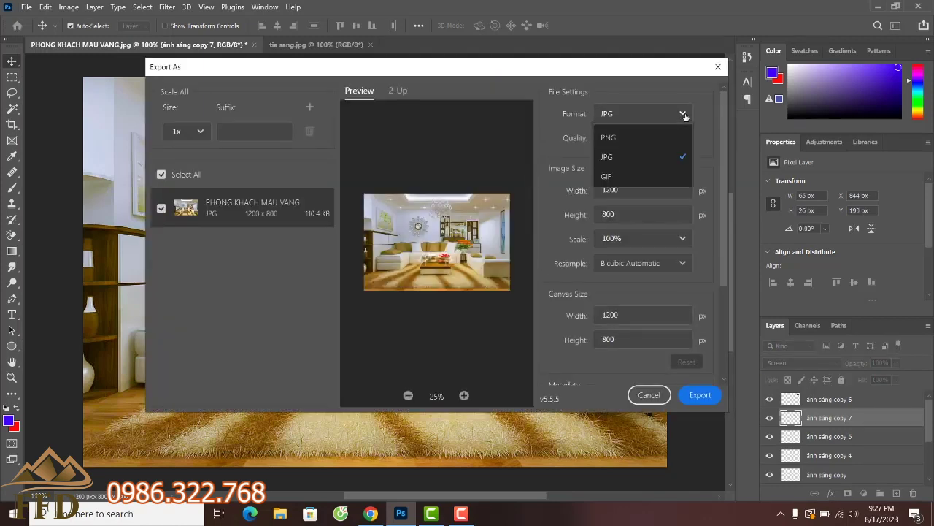
left_click(614, 160)
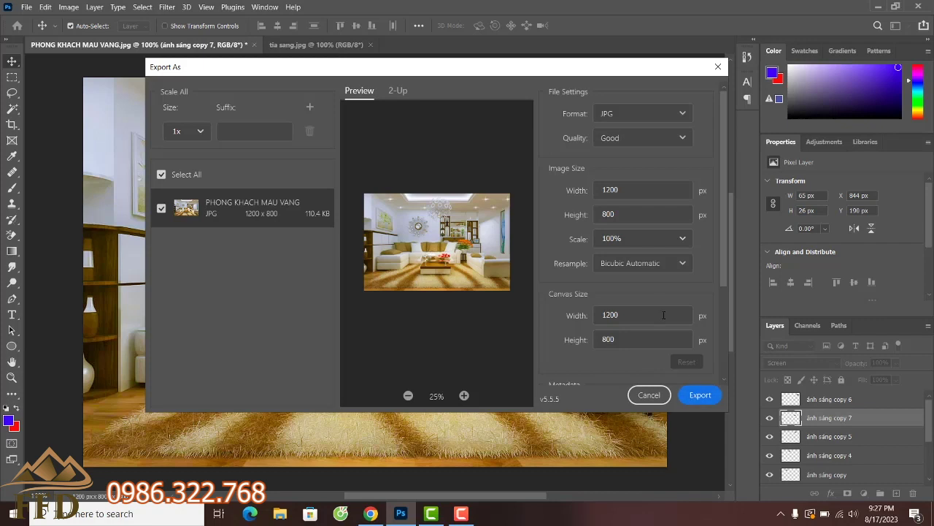
left_click_drag(625, 191, 592, 222)
left_click(700, 395)
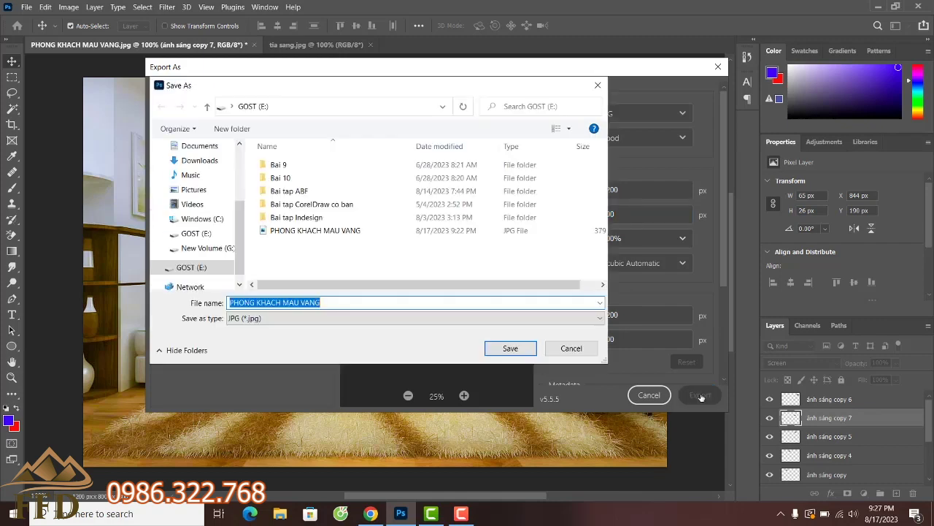
mouse_move(195, 219)
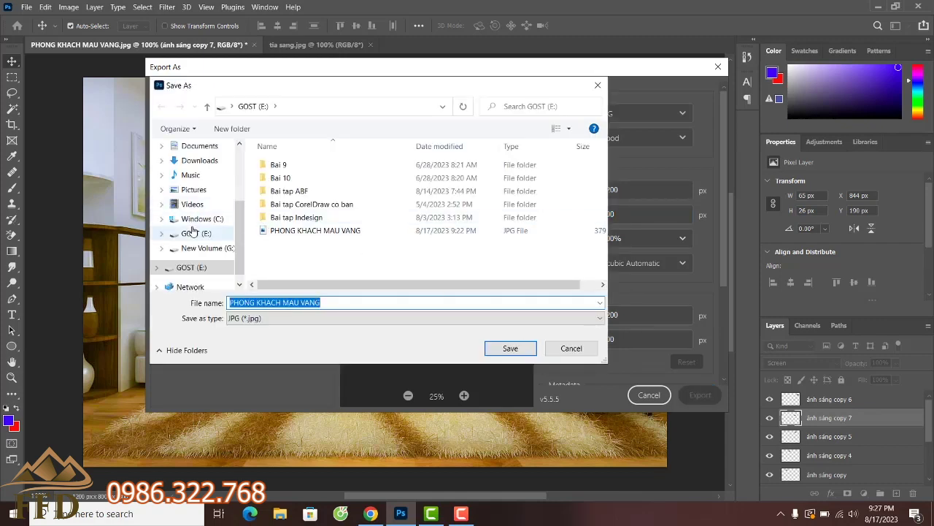
Save the exported JPG on the Desktop as 'anh sau', then minimise Photoshop.
scroll(232, 199, "up", 2)
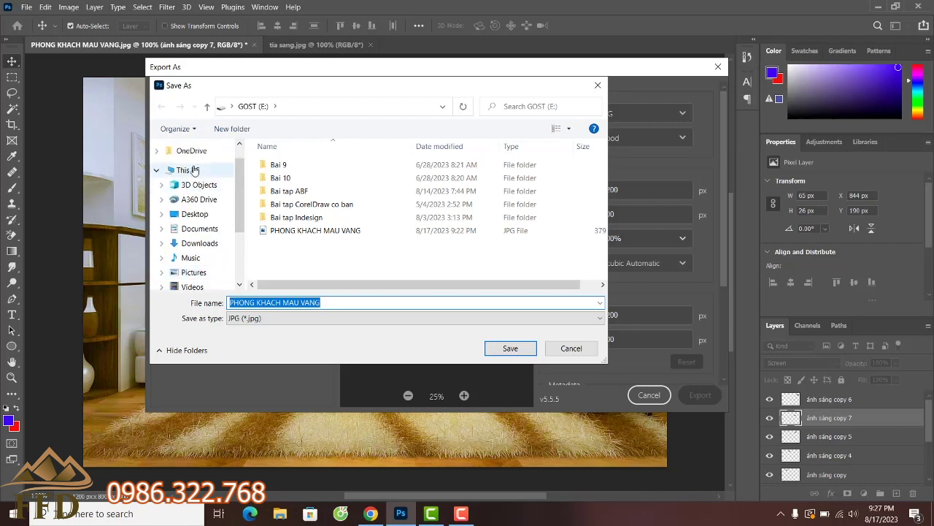
left_click_drag(329, 300, 227, 304)
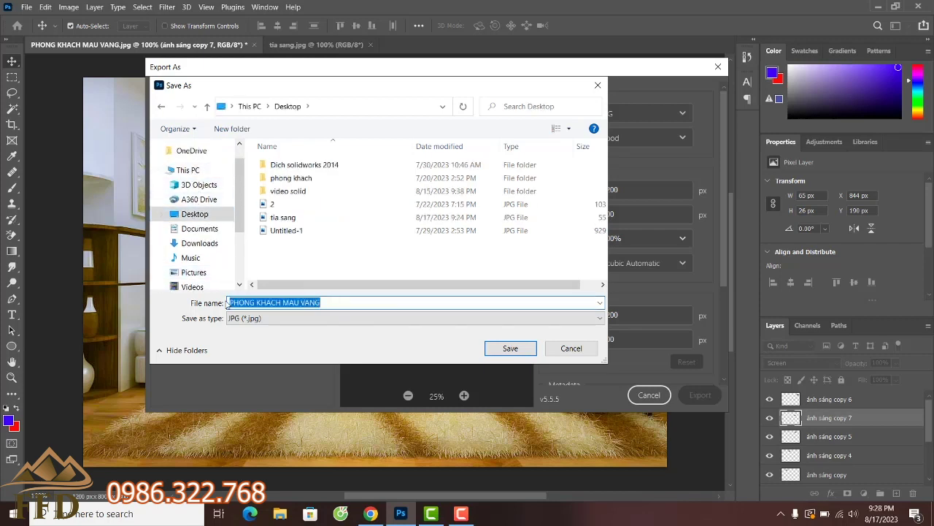
type("anh sau")
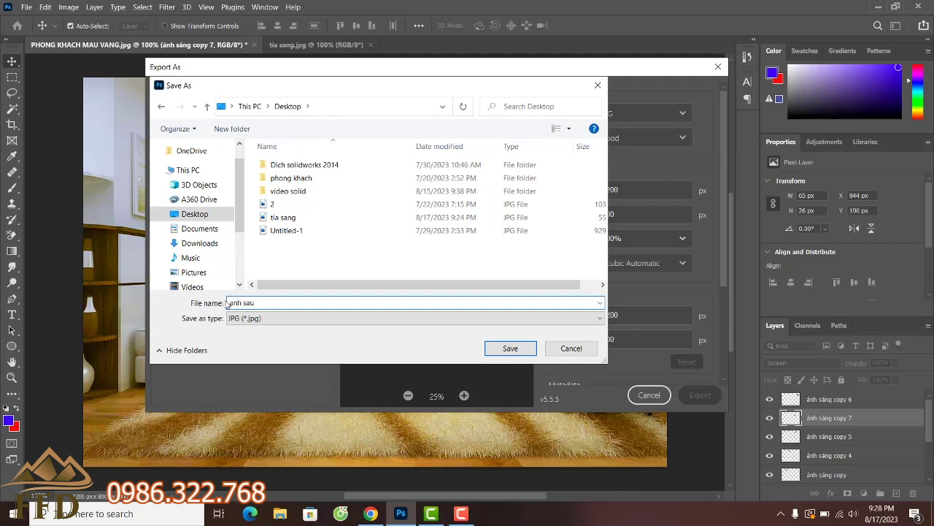
left_click(503, 349)
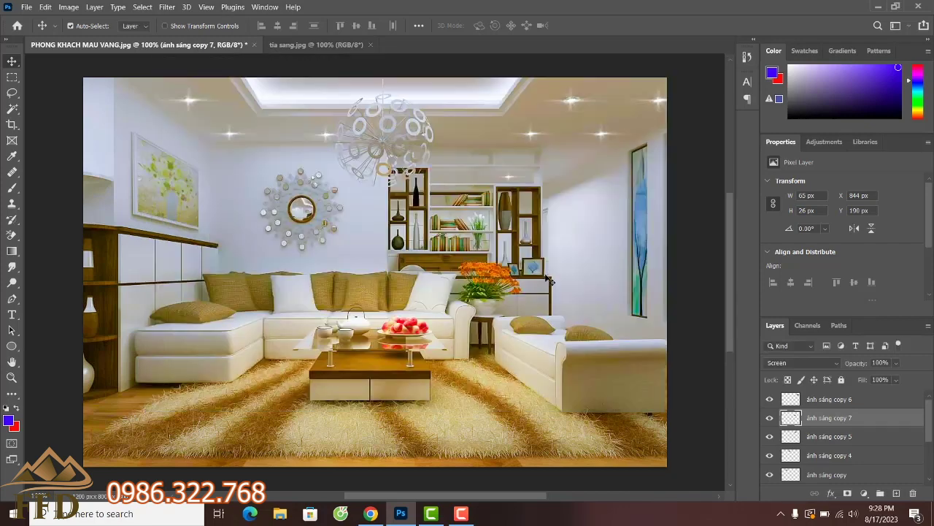
left_click(879, 8)
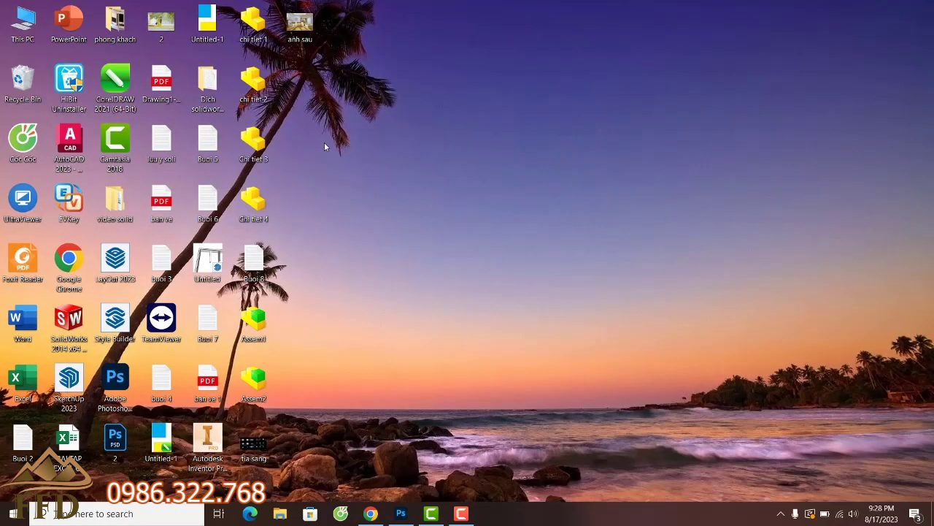
Open anh sau.jpg in Photos and move its window to the right side.
double_click(306, 31)
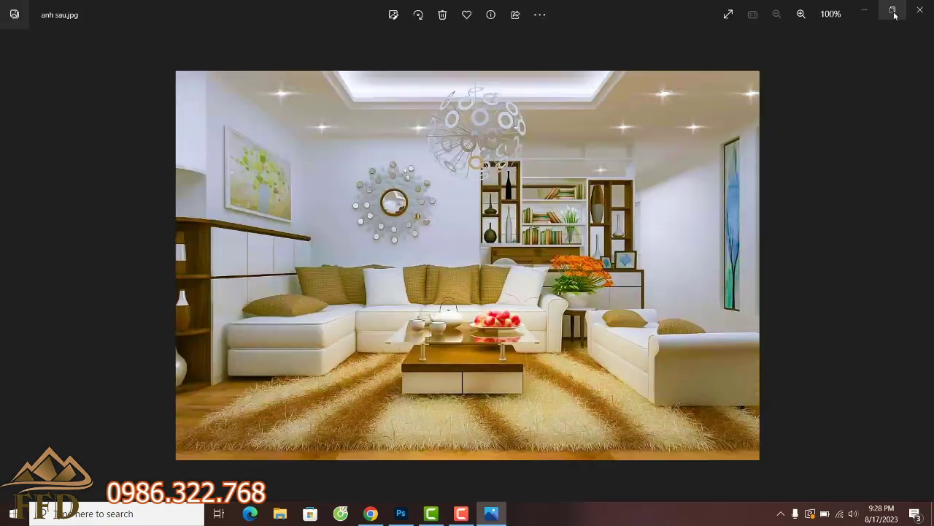
left_click(895, 13)
left_click_drag(171, 17, 724, 15)
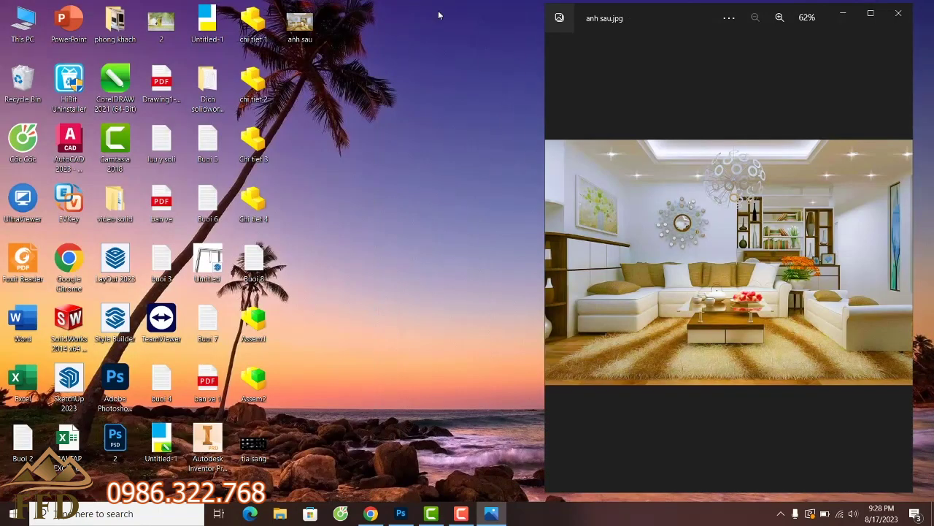
Open the original PHONG KHACH MAU VANG photo from GOST (E:) in a resized, slightly zoomed window.
double_click(26, 22)
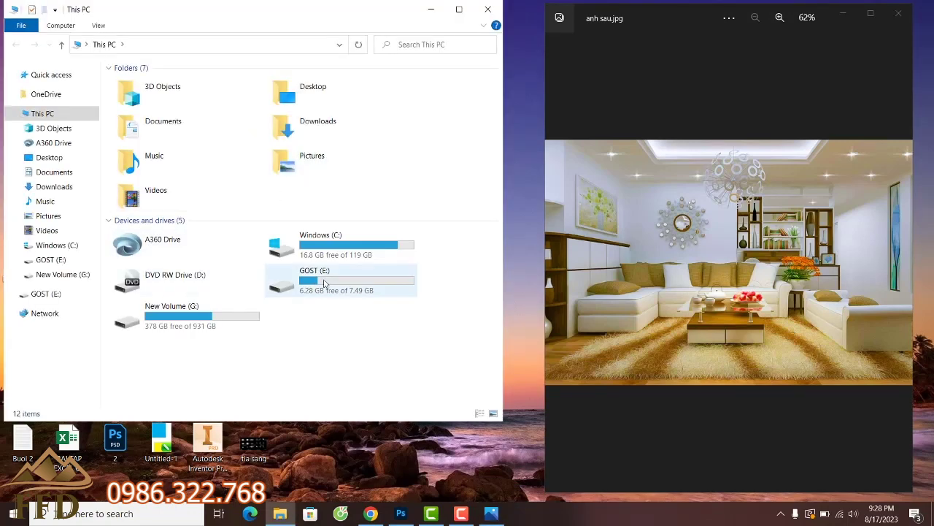
double_click(327, 282)
double_click(175, 216)
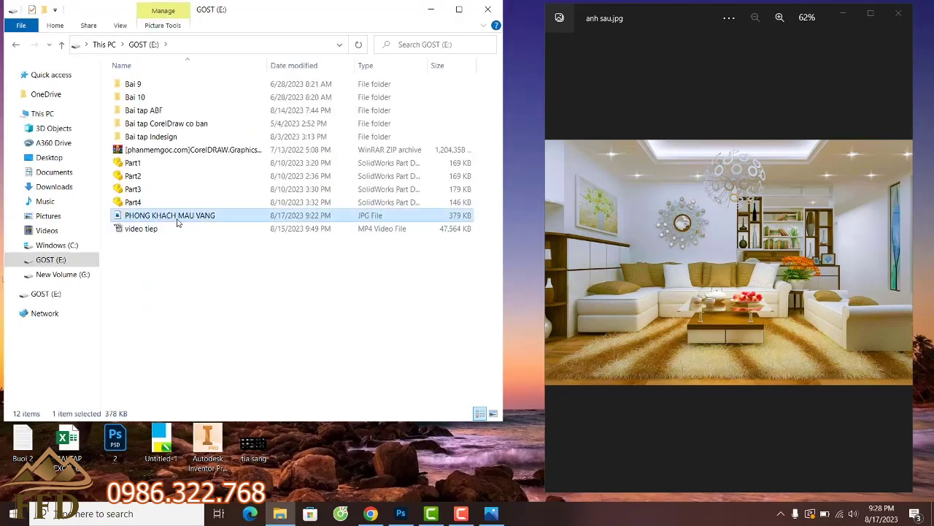
left_click(892, 10)
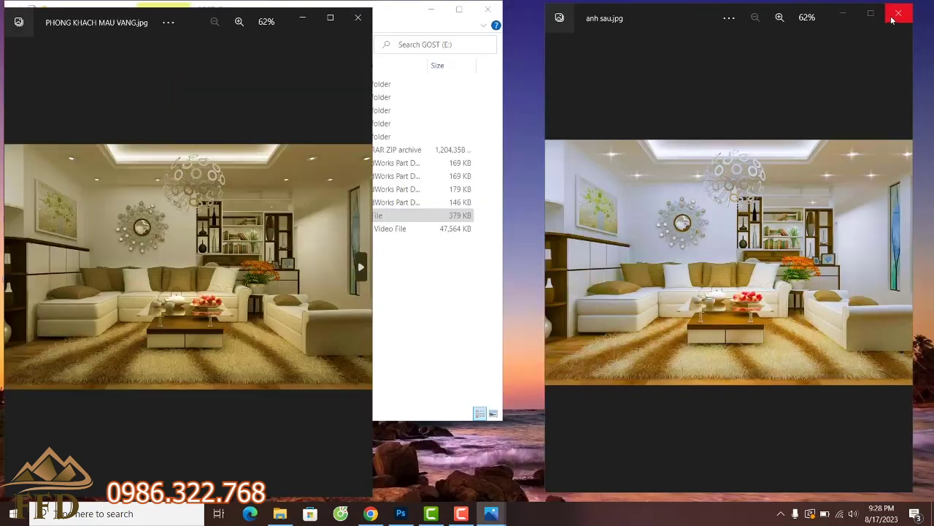
left_click(239, 21)
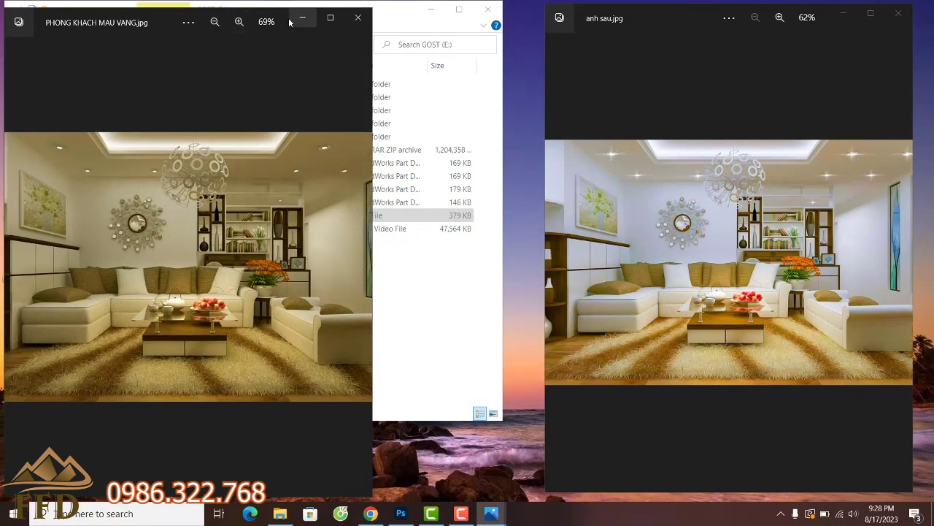
mouse_move(285, 16)
left_mouse_down()
mouse_move(315, 9)
mouse_move(284, 10)
left_mouse_up()
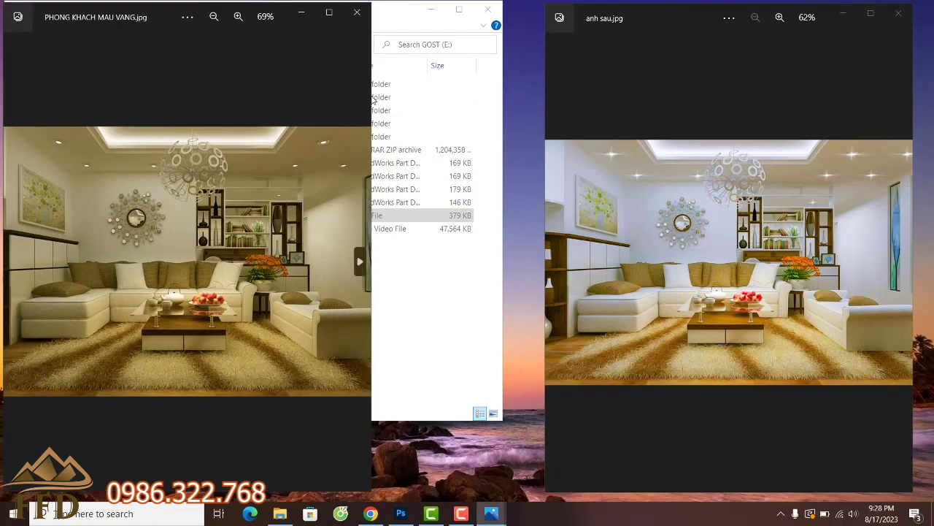
left_click_drag(372, 96, 455, 96)
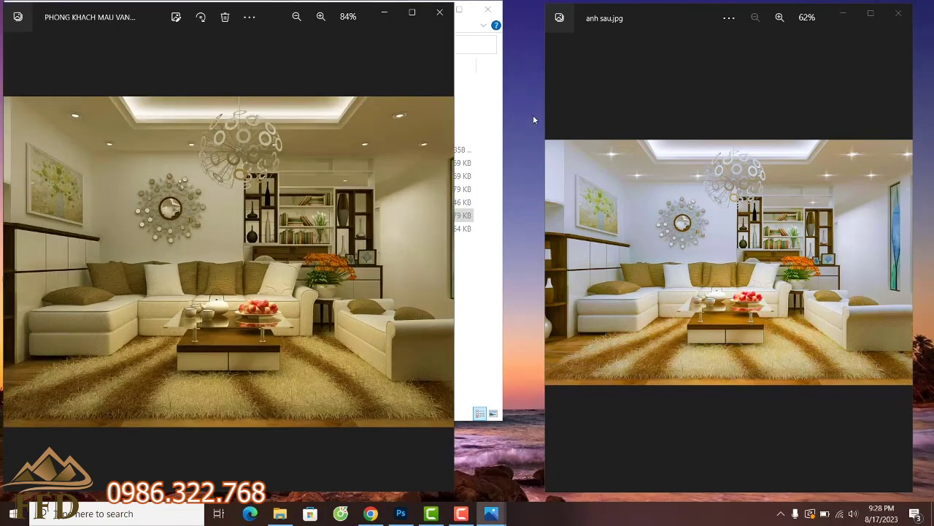
Close the tia sang viewer and File Explorer, and move the original photo to the right side.
left_click(547, 112)
key("Right")
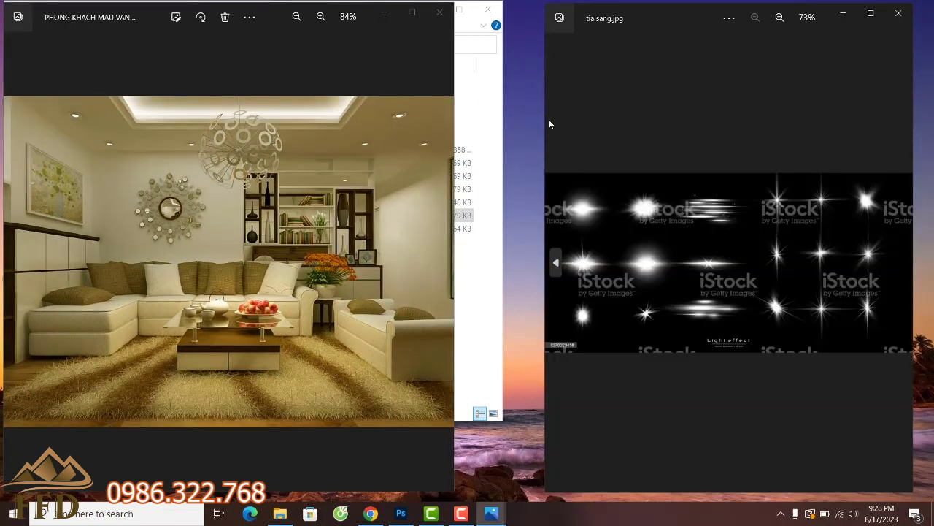
left_click(899, 13)
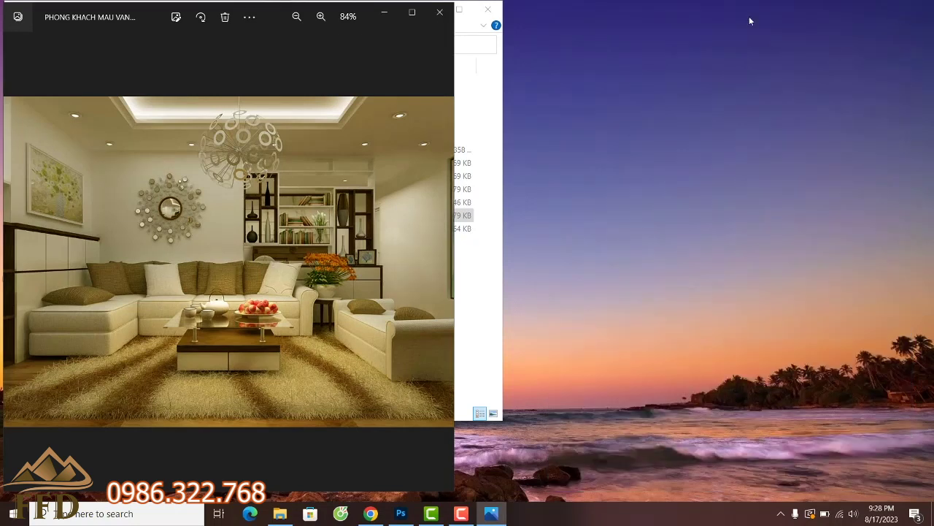
left_click(488, 9)
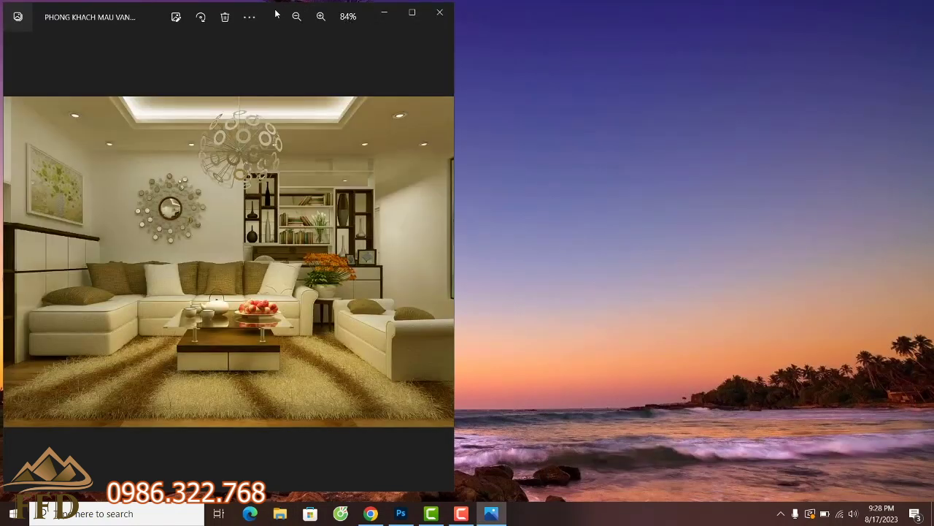
left_click_drag(338, 12, 745, 16)
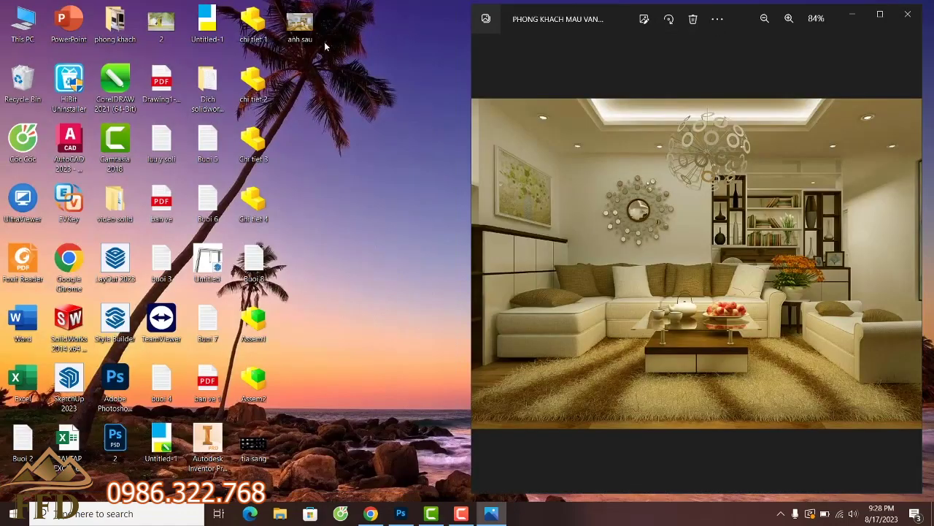
Open anh sau.jpg on the left half, sized to match the original, then bring Camtasia forward.
double_click(300, 26)
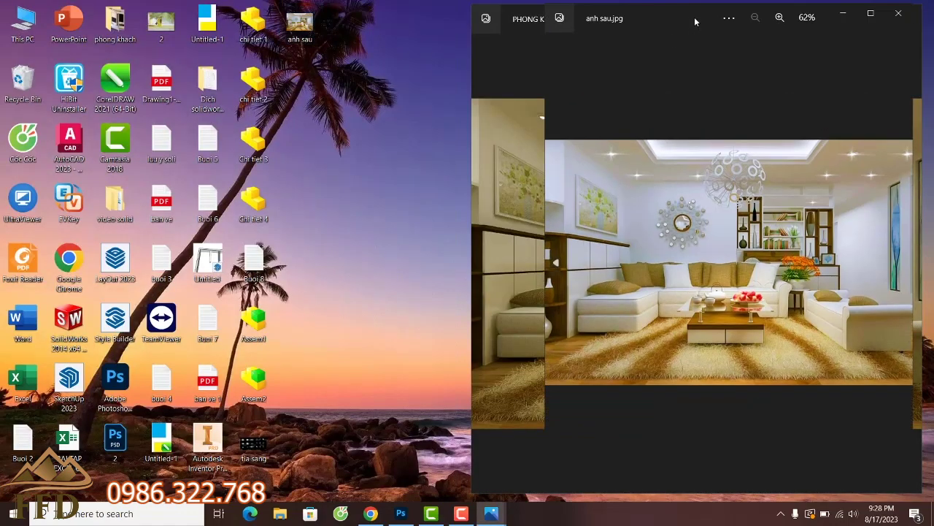
left_click_drag(529, 29, 252, 21)
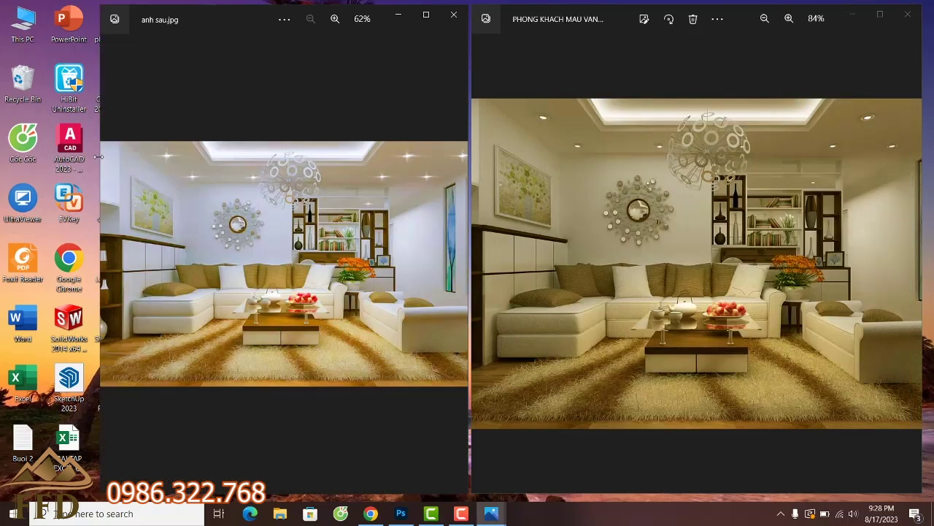
left_click_drag(100, 157, 3, 157)
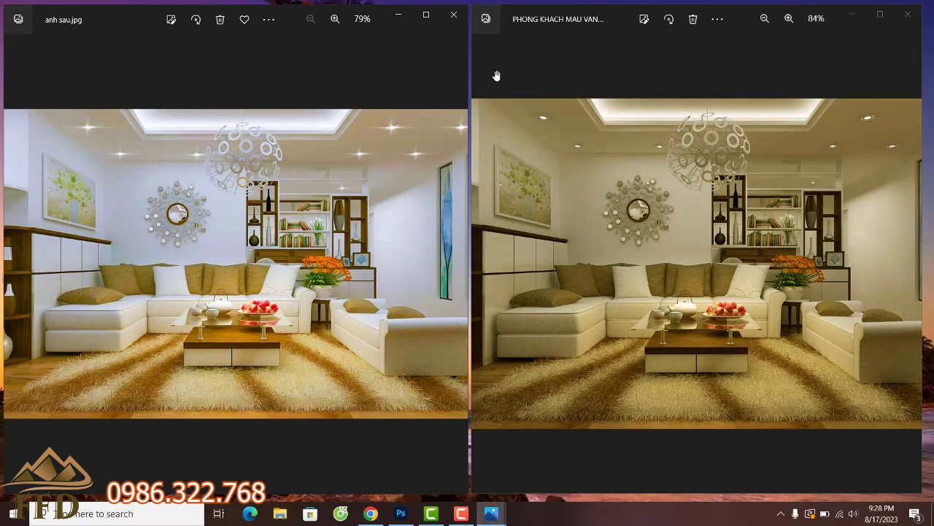
left_click_drag(467, 81, 481, 79)
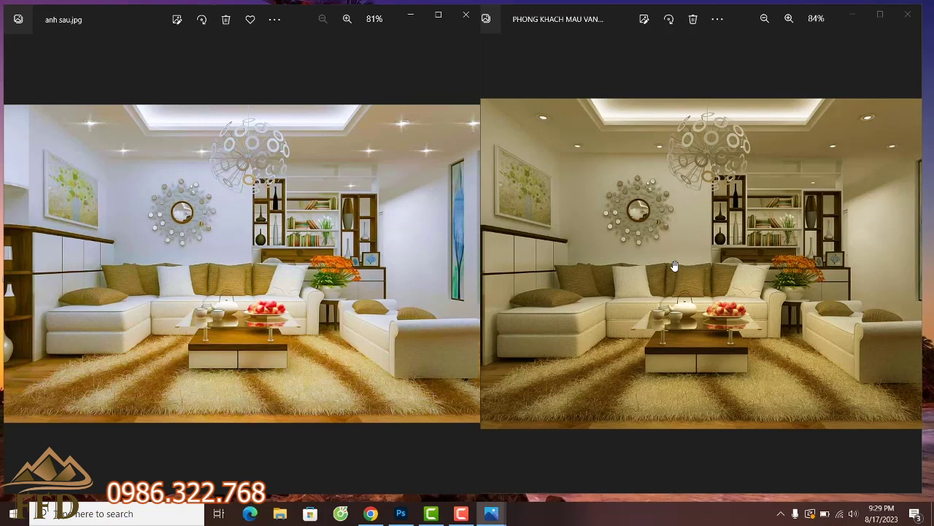
left_click(436, 515)
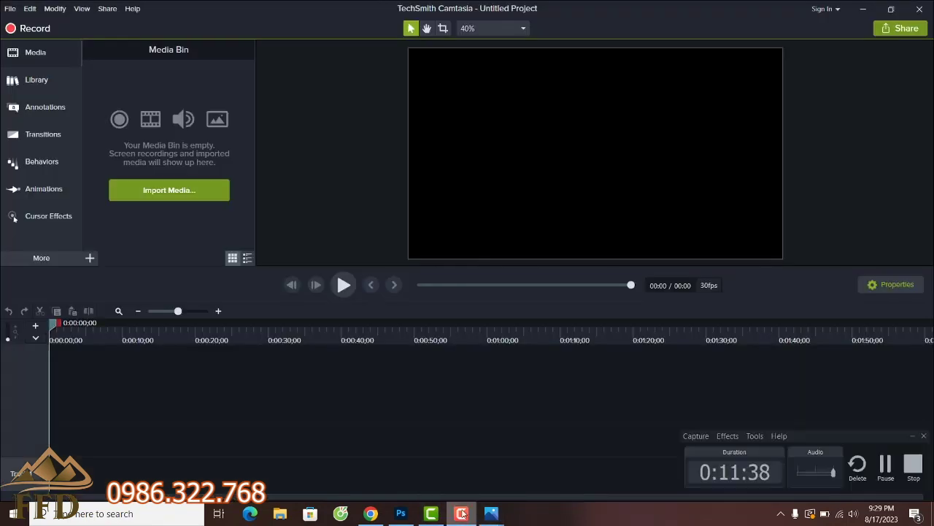